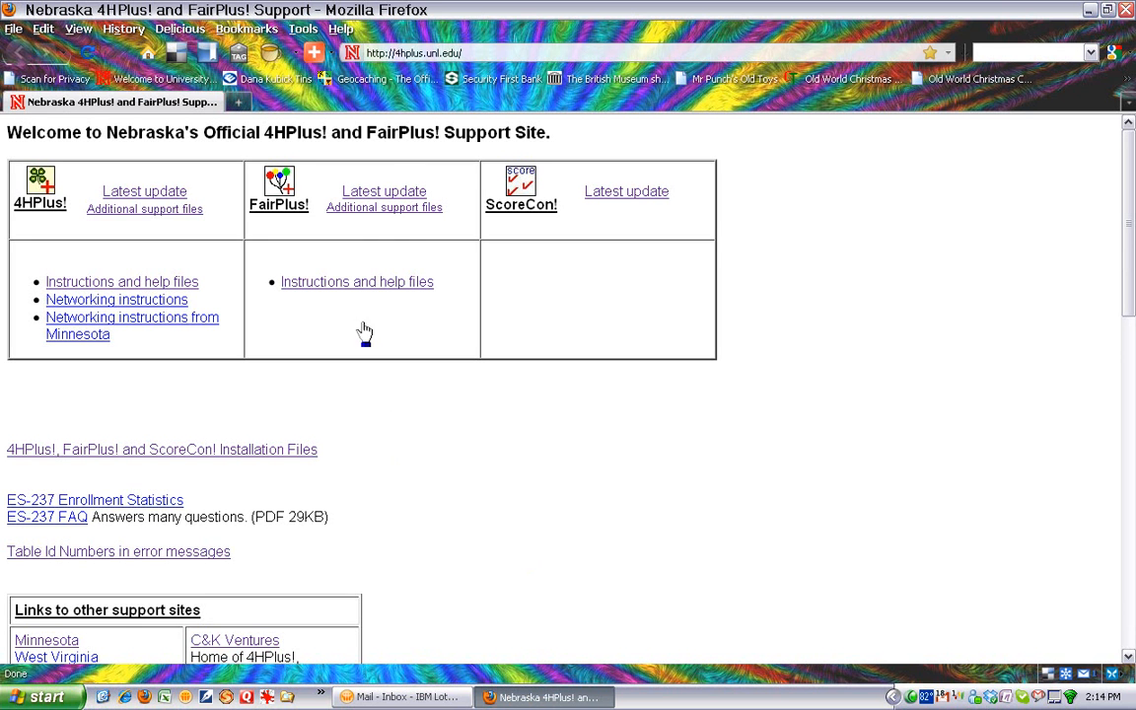
left_click(420, 54)
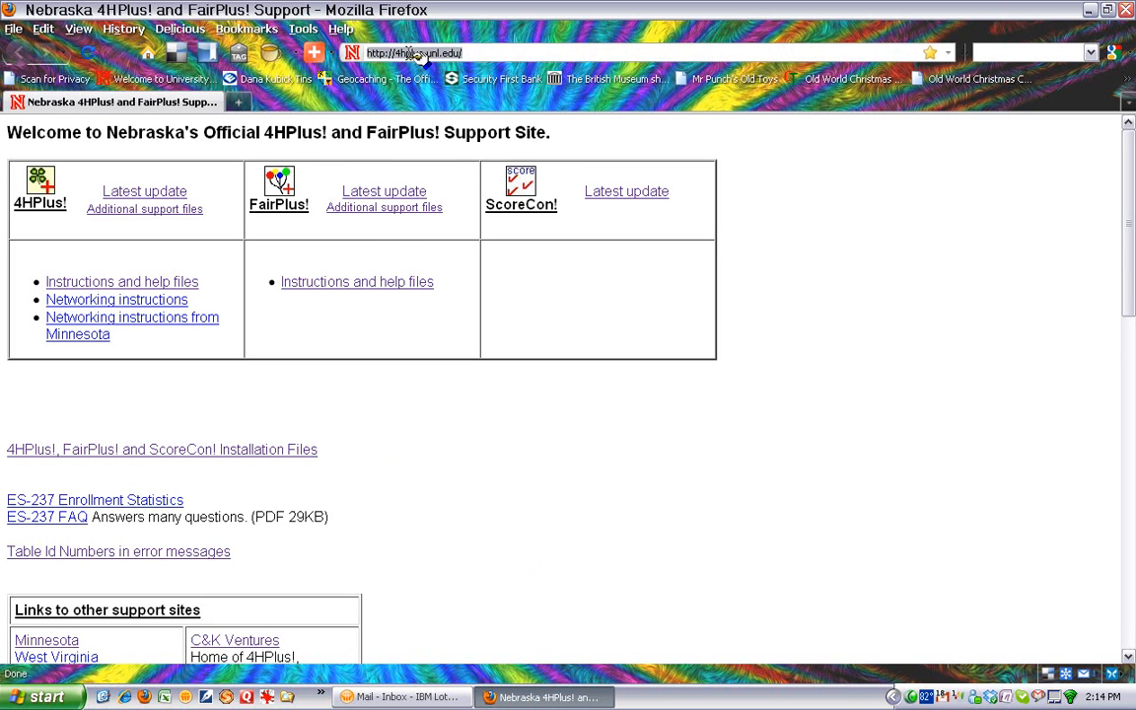
type("fa")
key("Down")
key("Return")
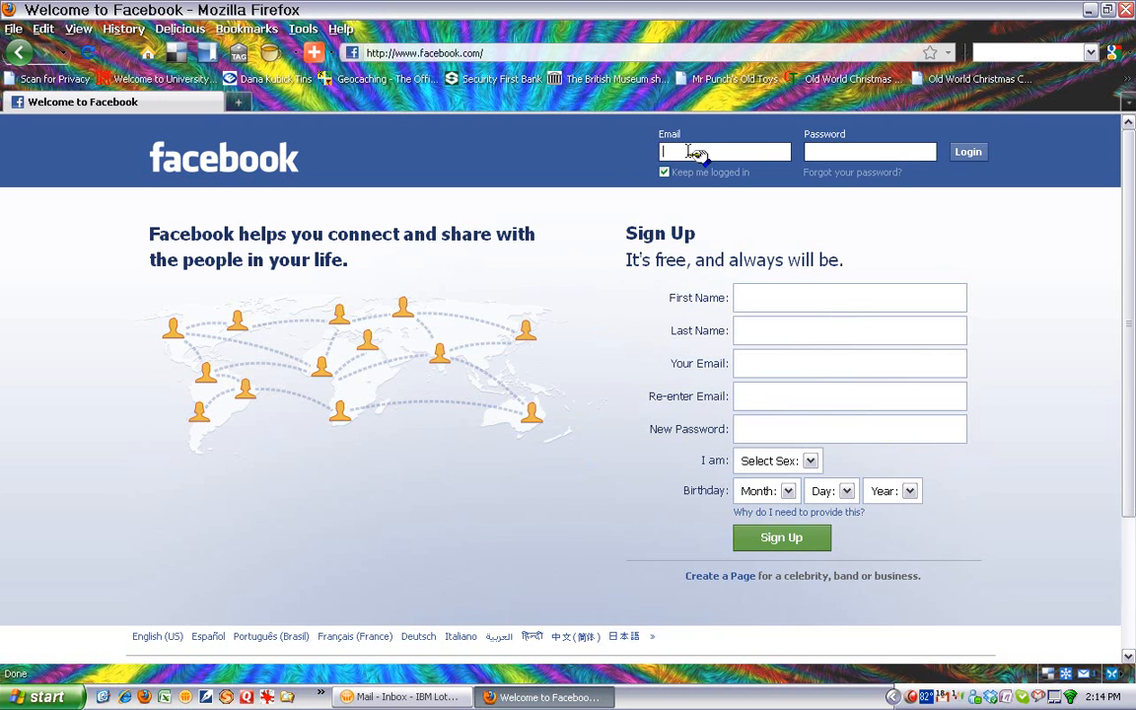
- Log in to Facebook with the saved account e-mail and the account password
left_click(690, 153)
left_click(691, 155)
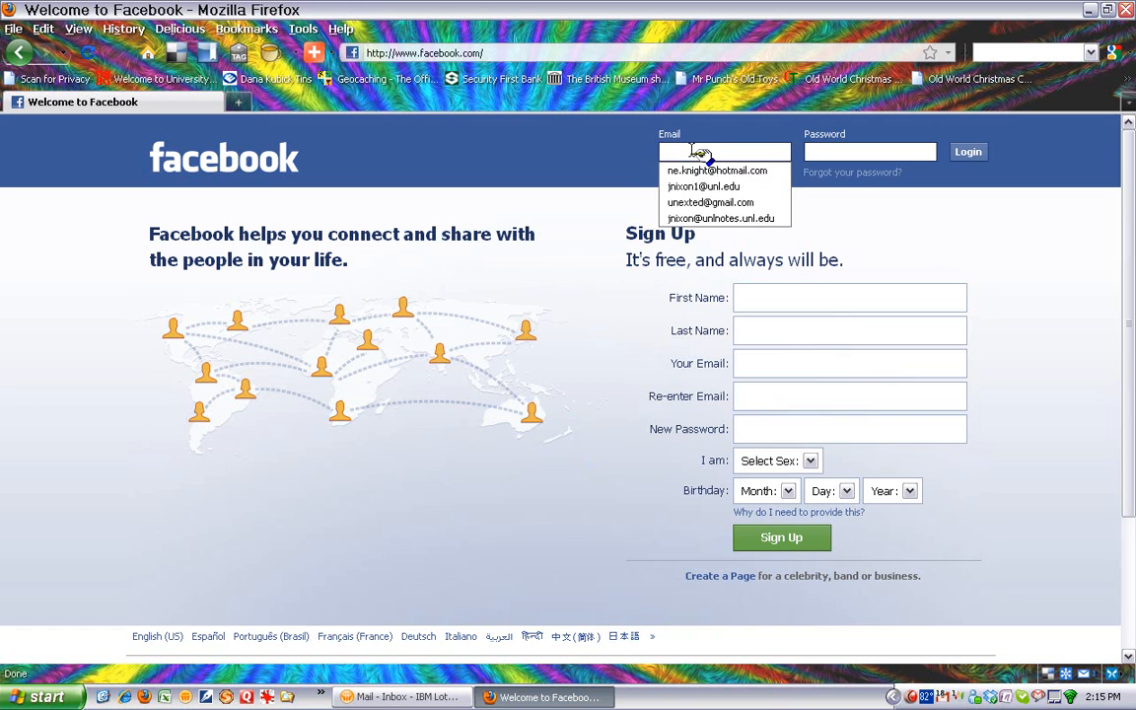
left_click(711, 203)
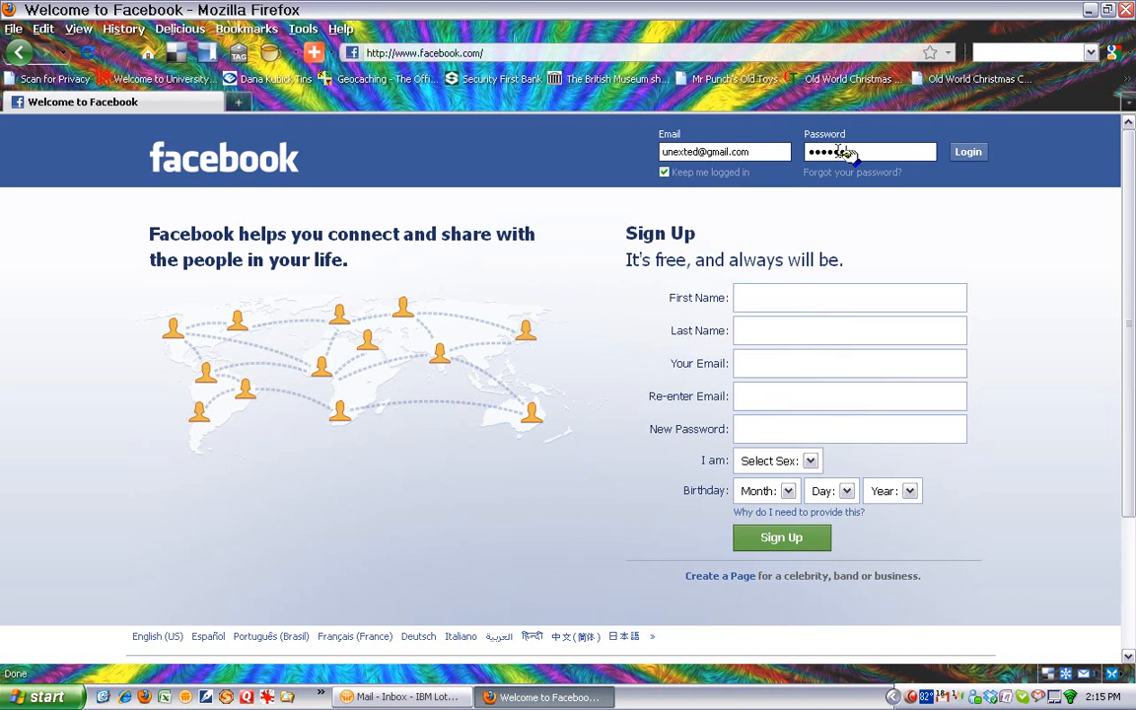
key("Return")
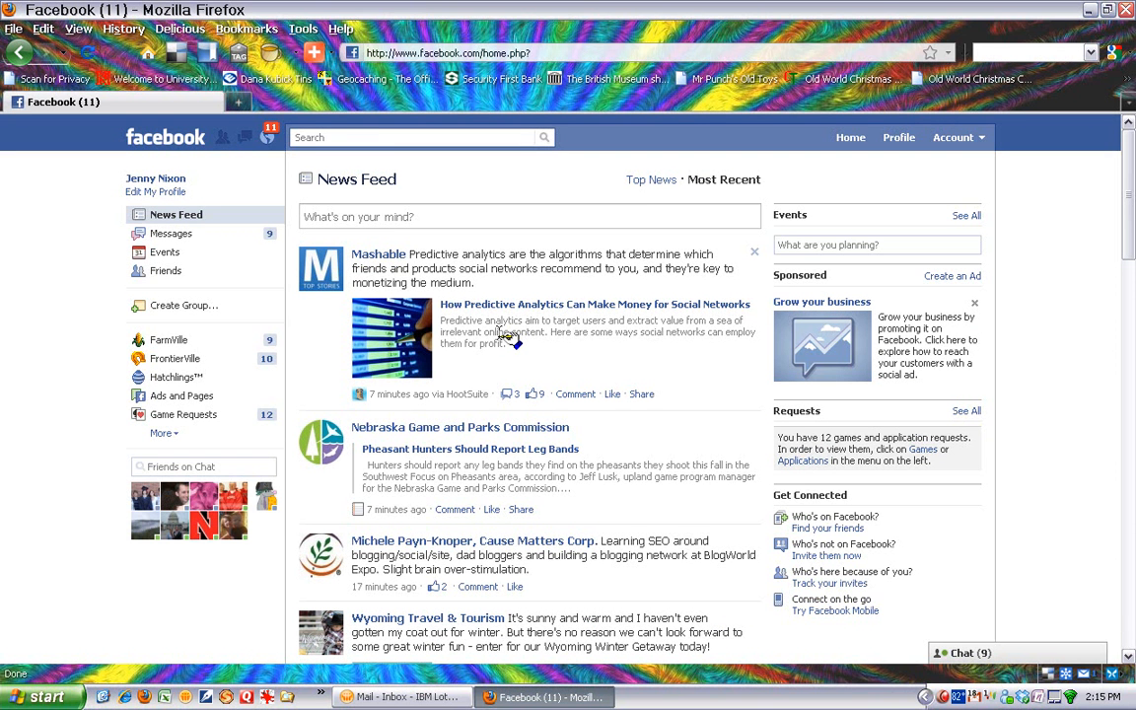
- Search for "ads and", open the Ads and Pages application and look through the list of administered pages
left_click(353, 138)
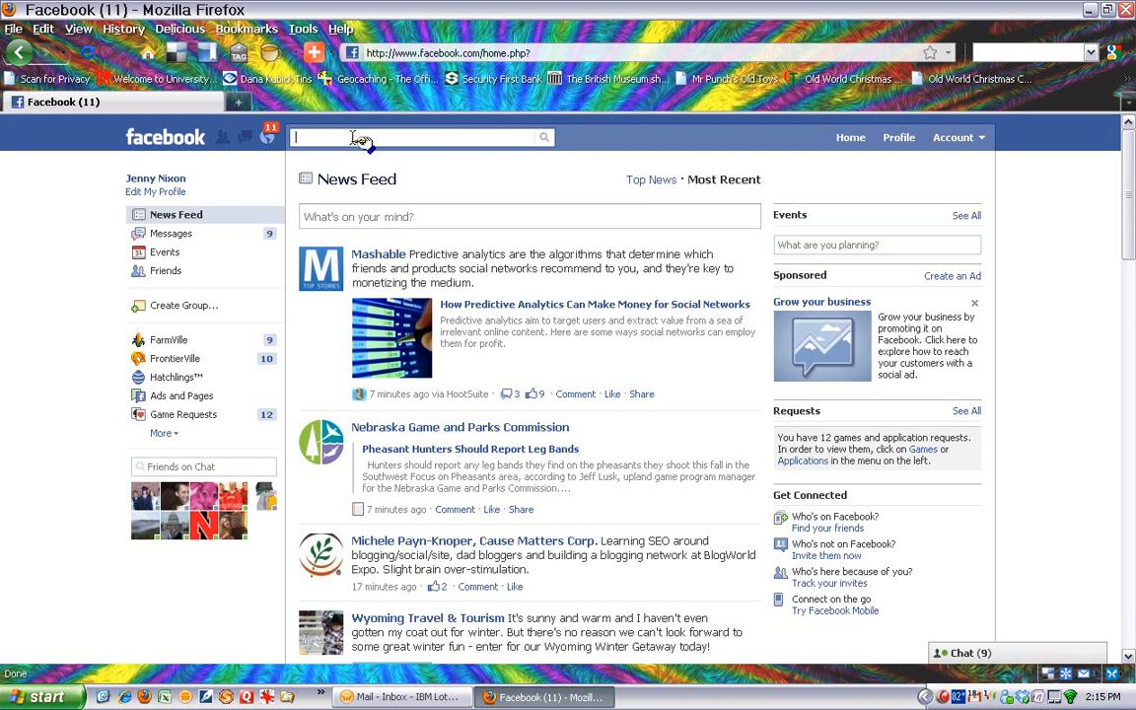
type("ads and")
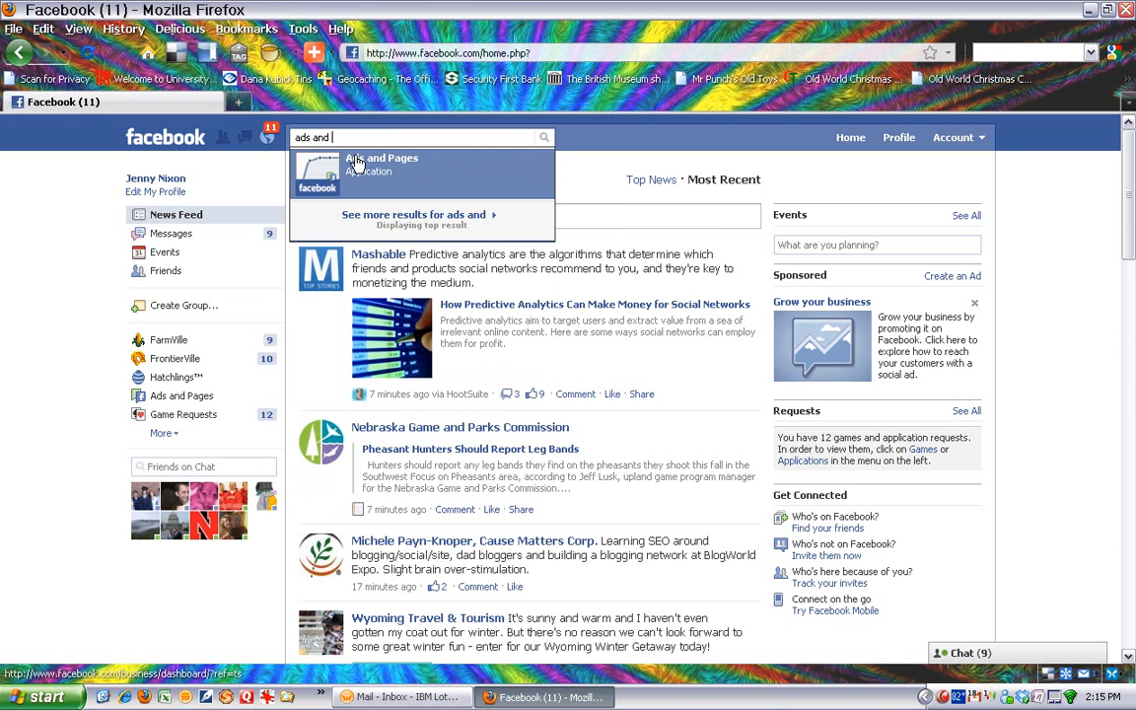
left_click(367, 174)
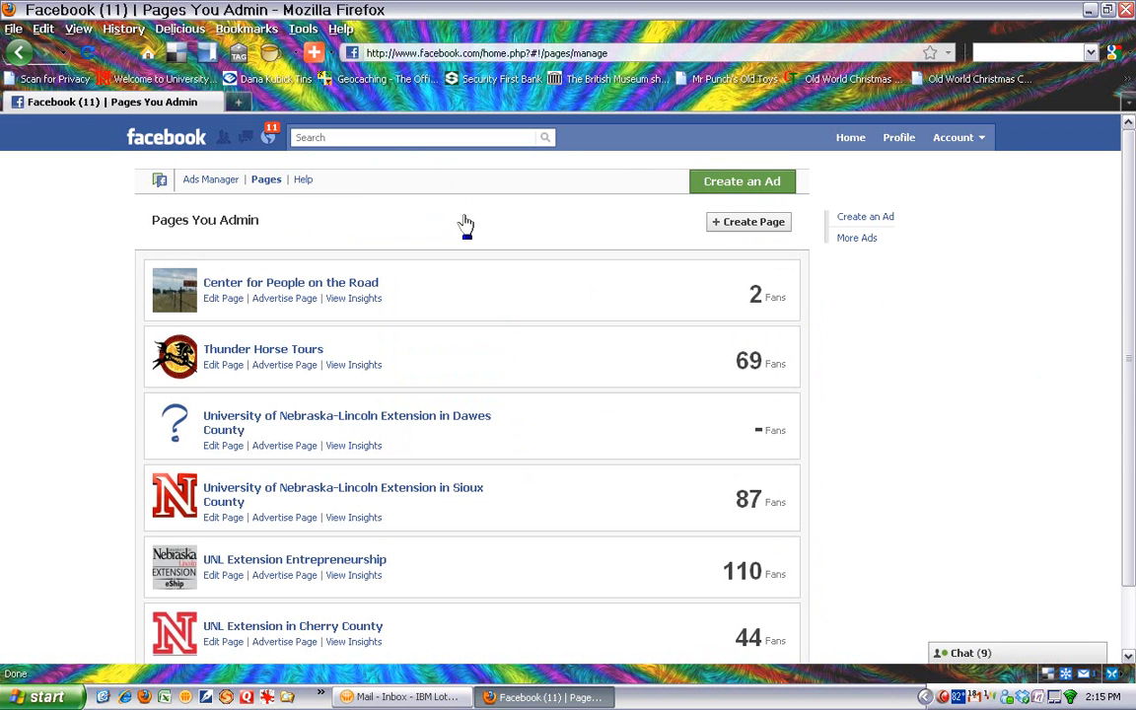
scroll(496, 326, "down", 2)
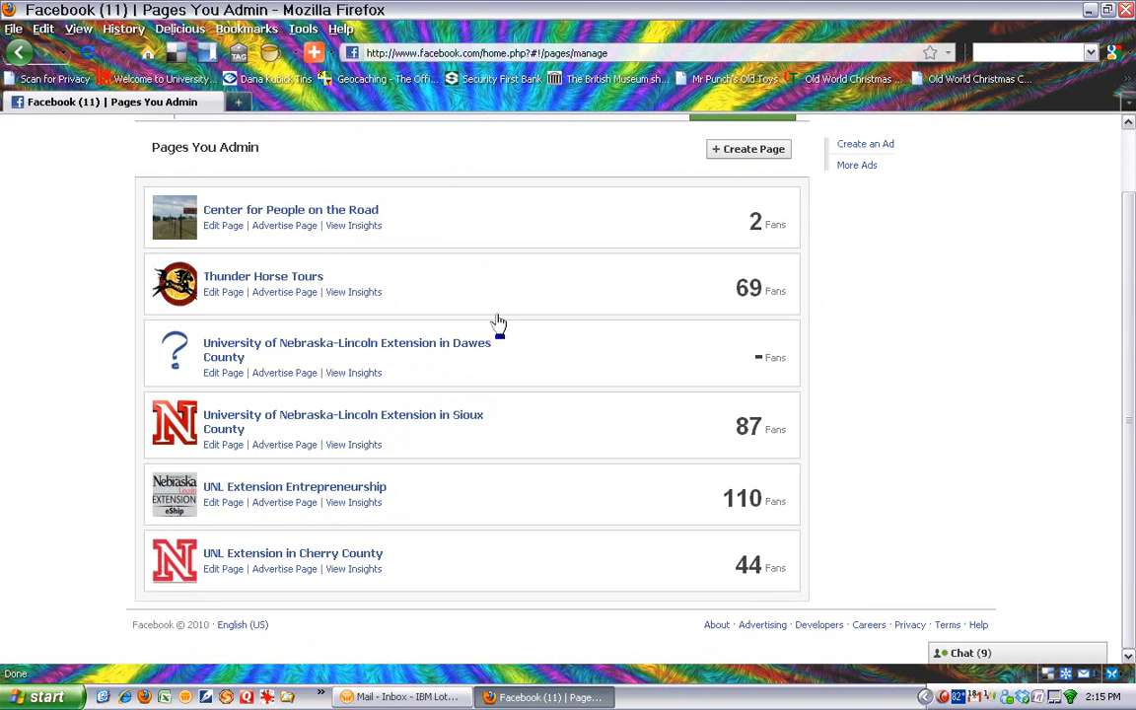
scroll(499, 325, "up", 2)
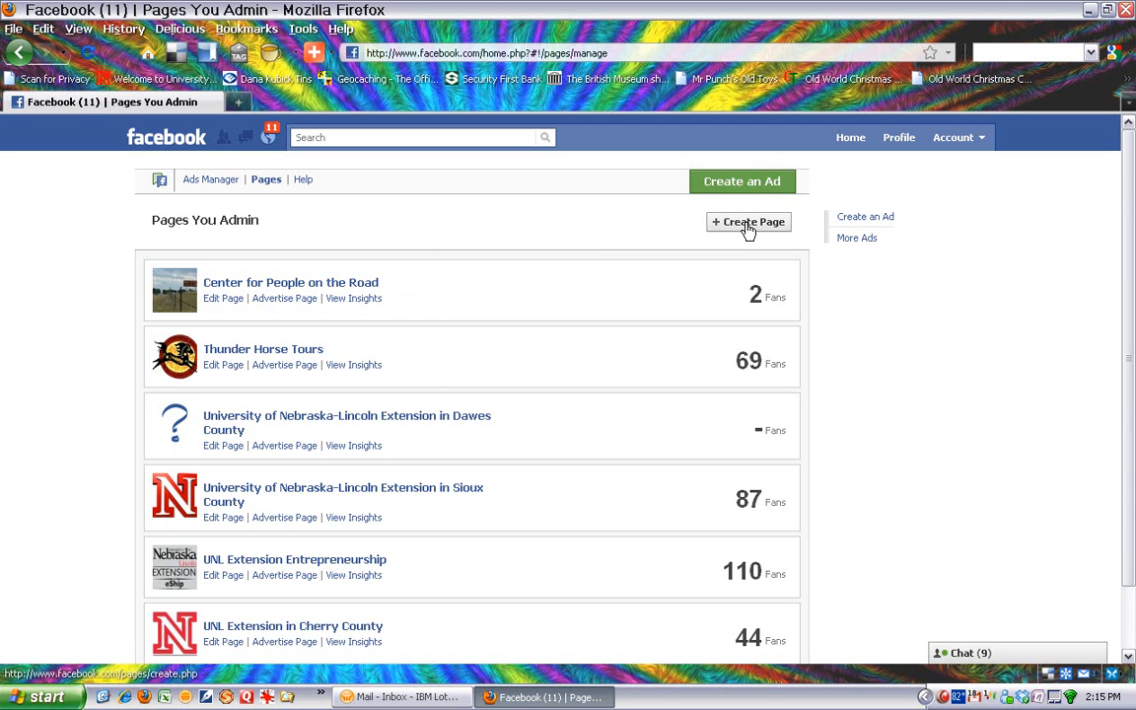
- View the Center for People on the Road page down to its Create a Page for My Business link, and return to the page list
left_click(276, 283)
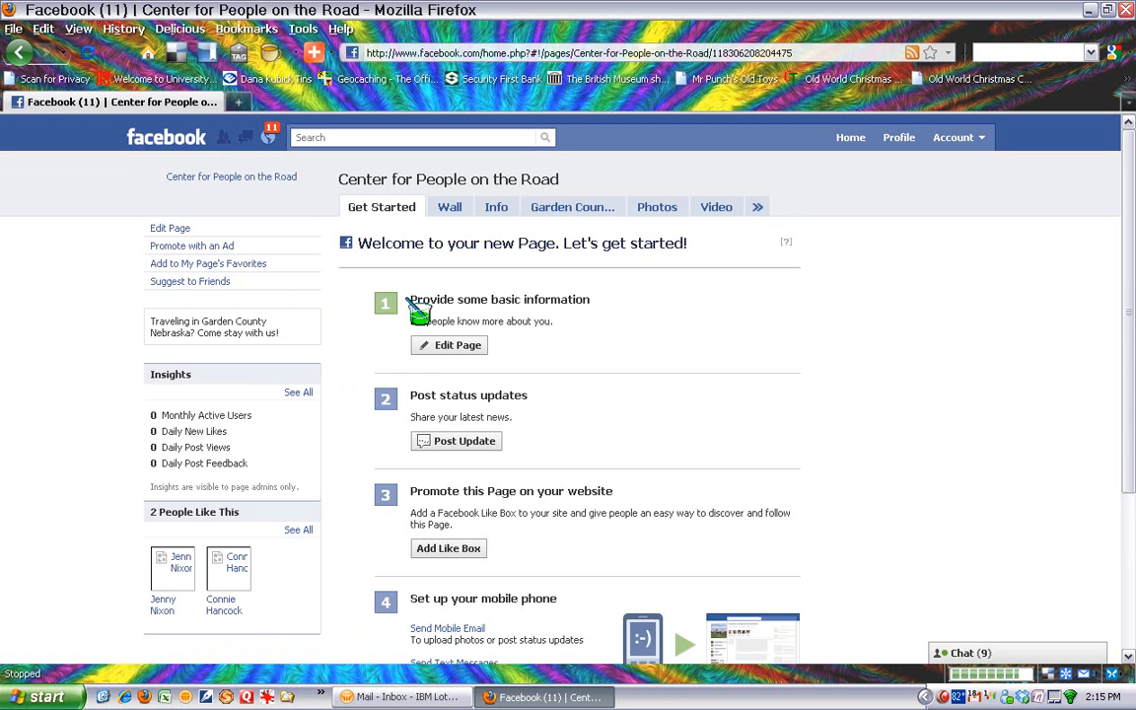
scroll(357, 310, "down", 5)
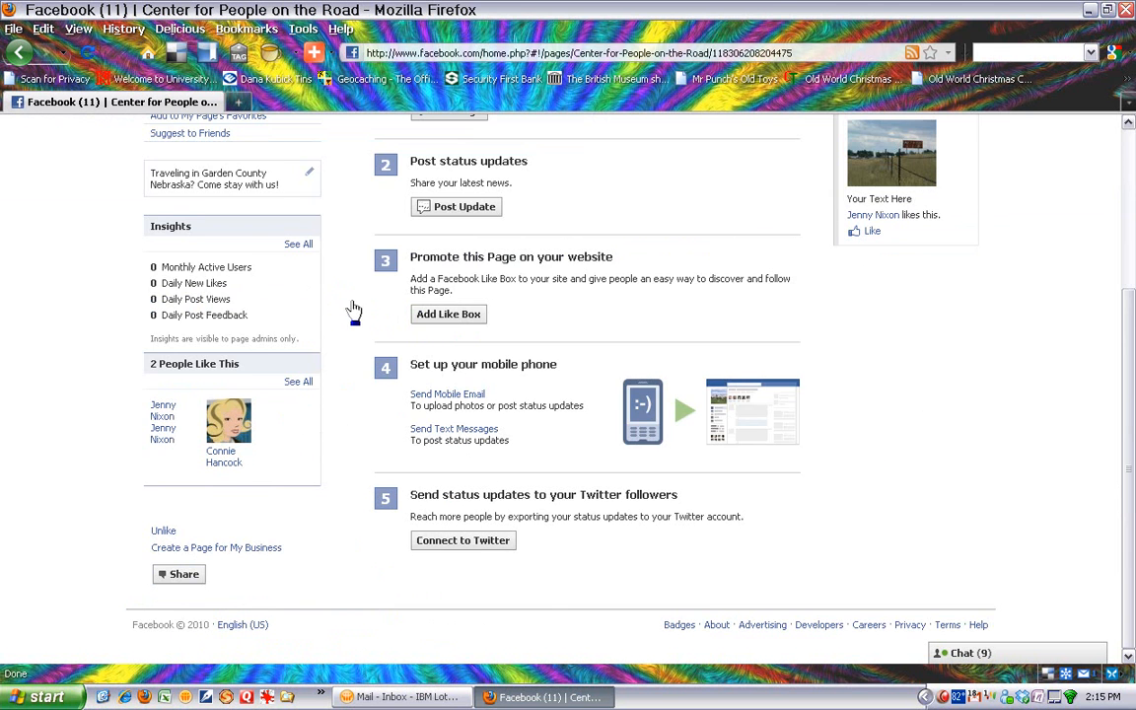
scroll(385, 306, "up", 5)
scroll(390, 304, "down", 5)
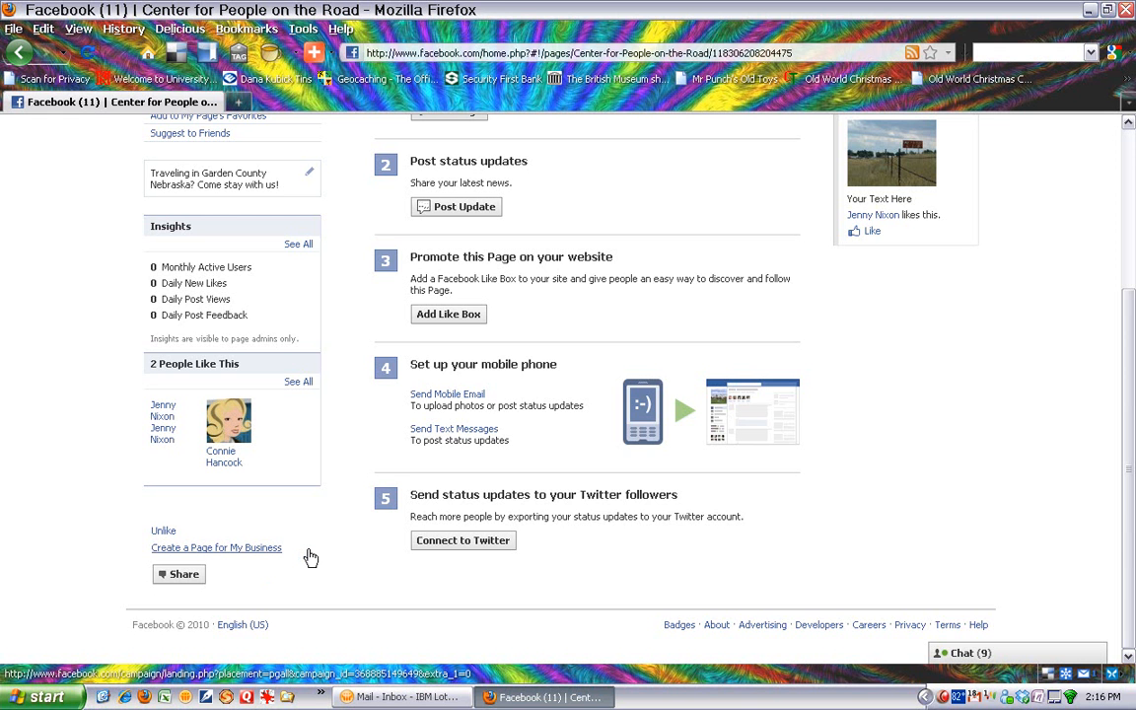
scroll(311, 560, "up", 5)
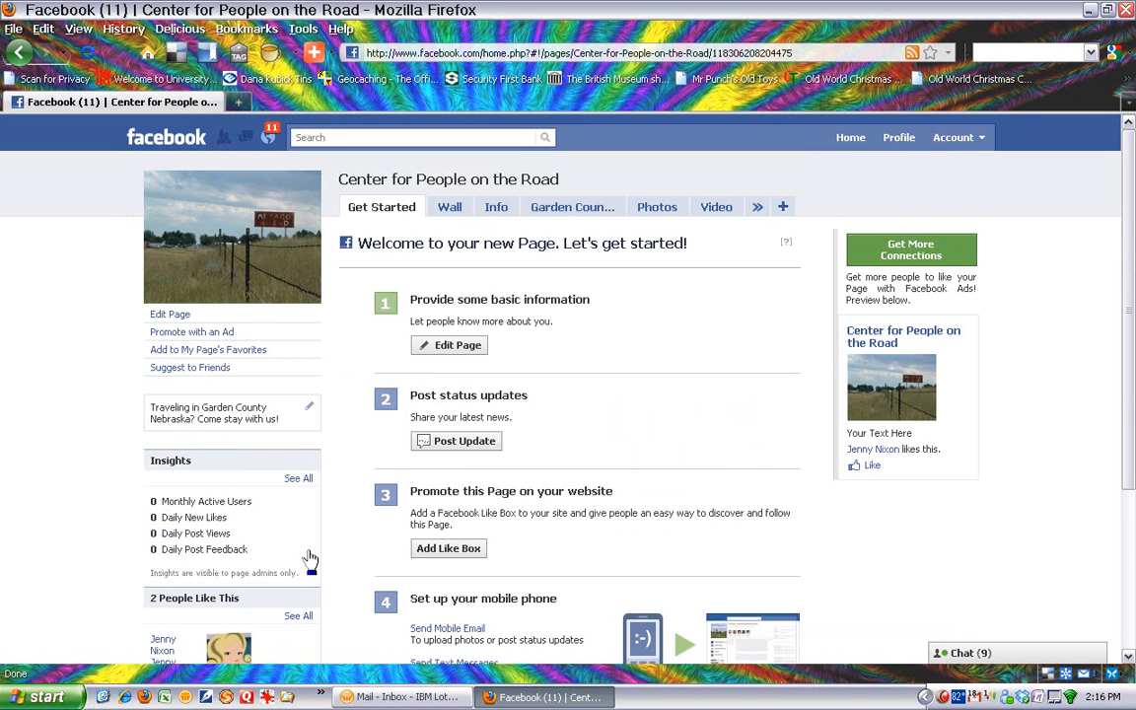
left_click(20, 53)
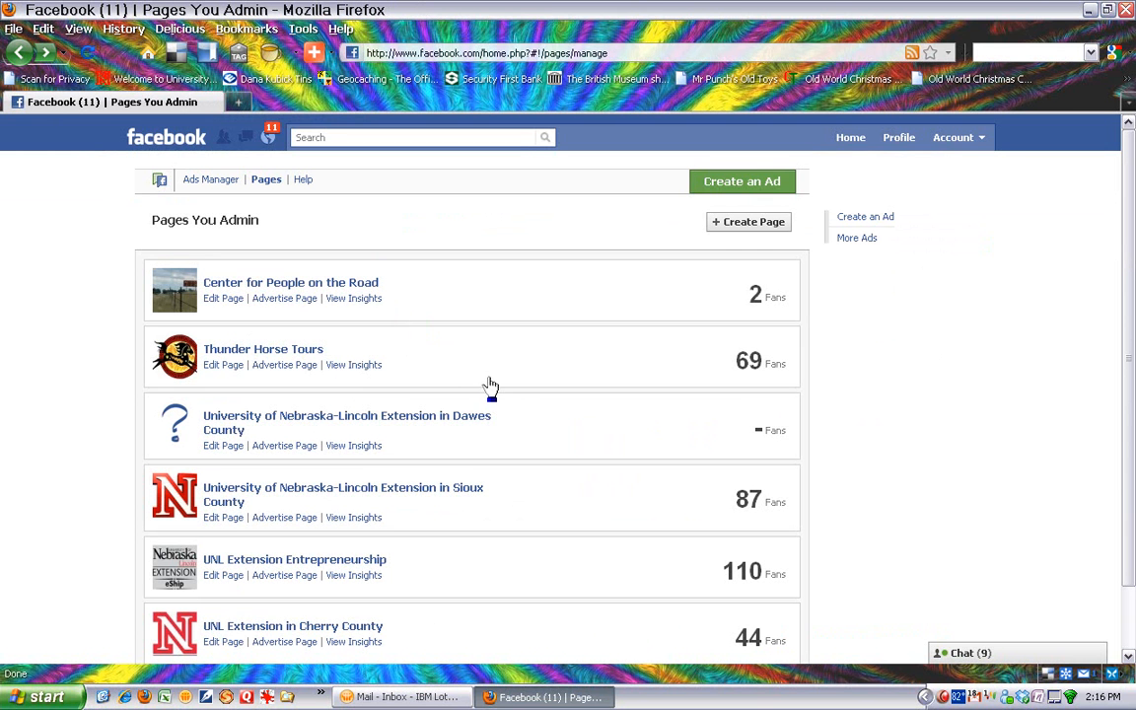
- Start creating an official page for a local business in the Education category
left_click(752, 229)
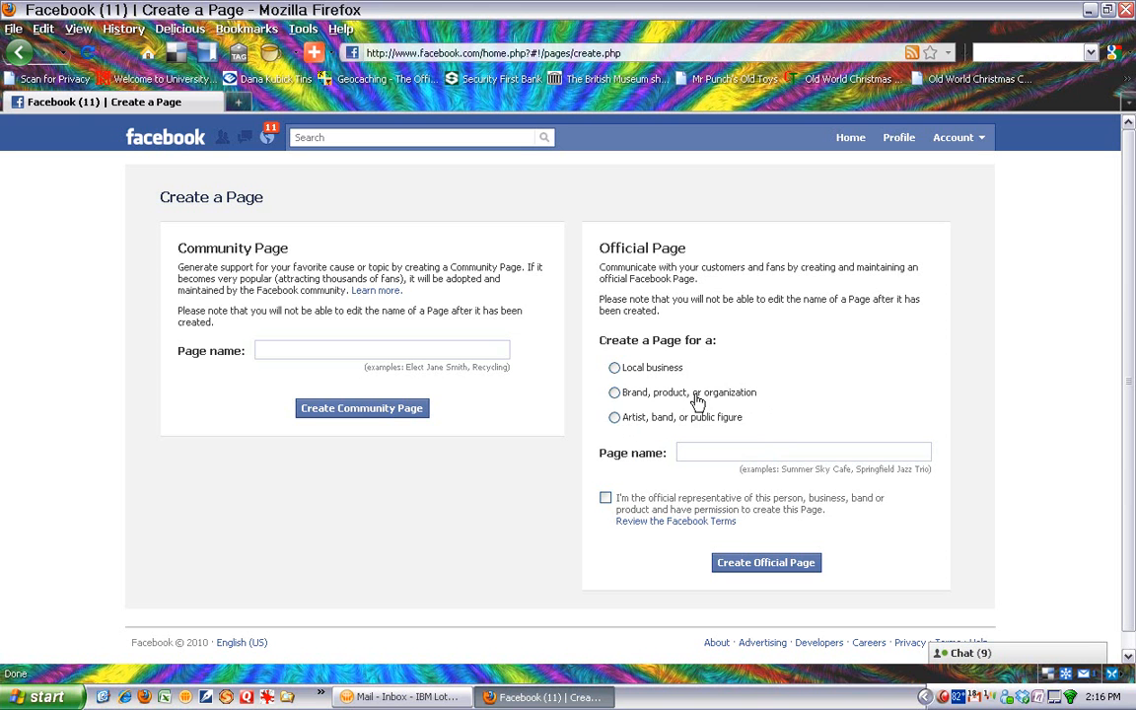
left_click(615, 370)
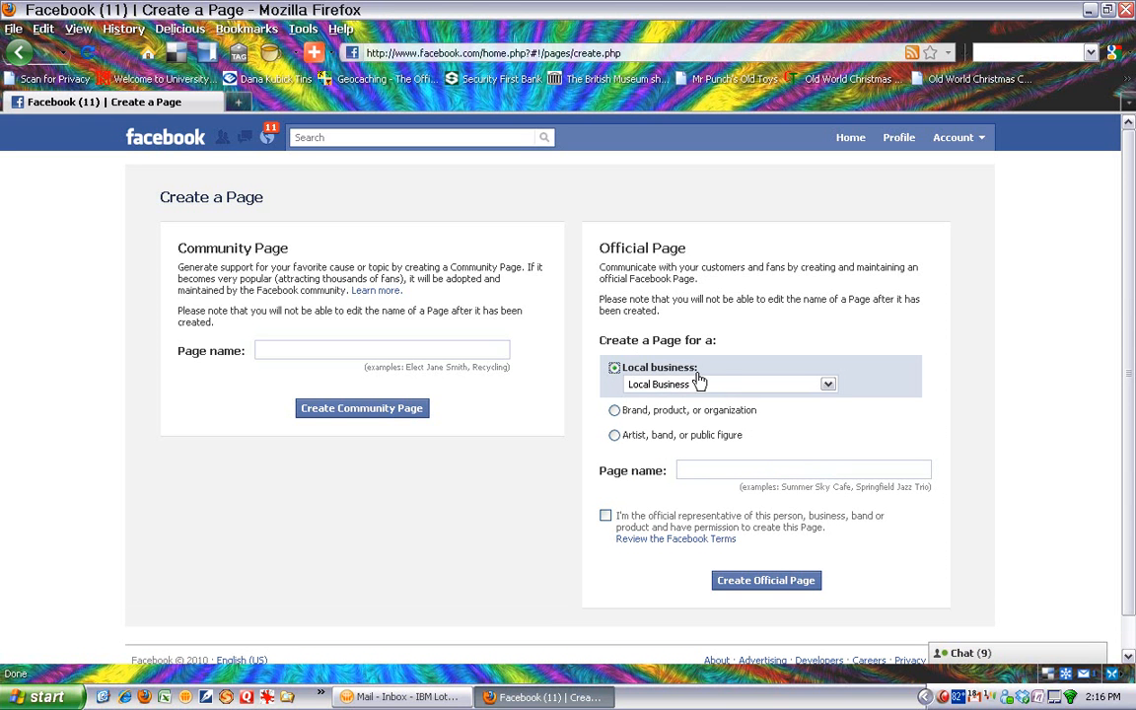
left_click(829, 387)
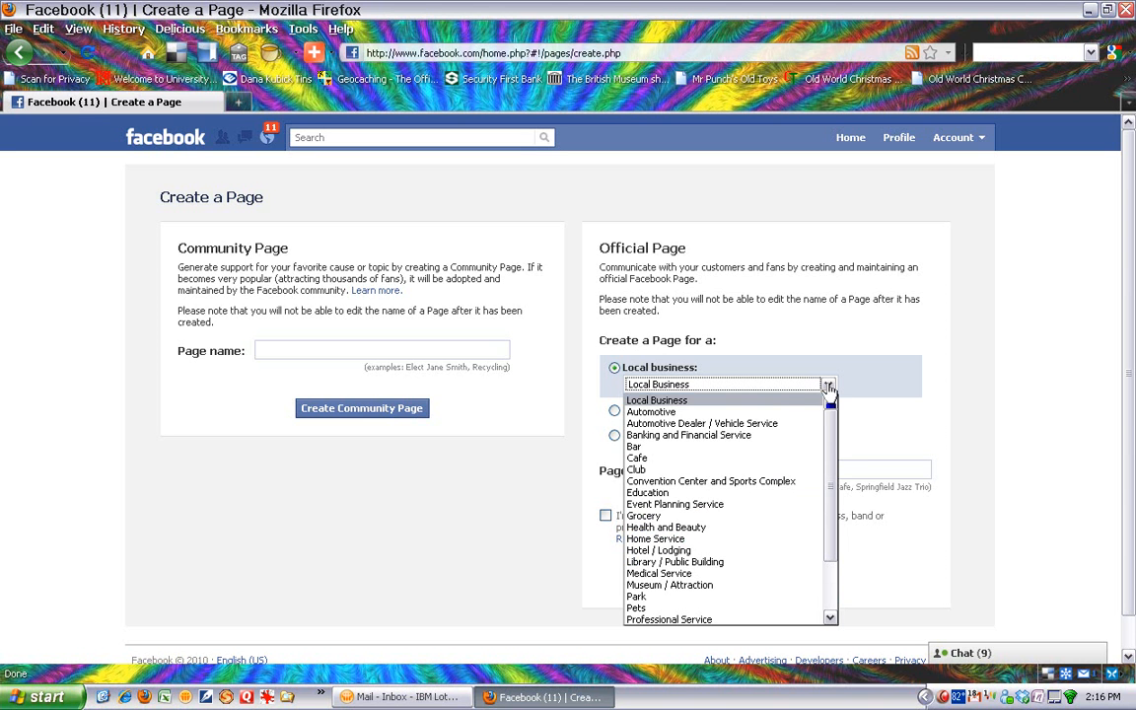
left_click(661, 493)
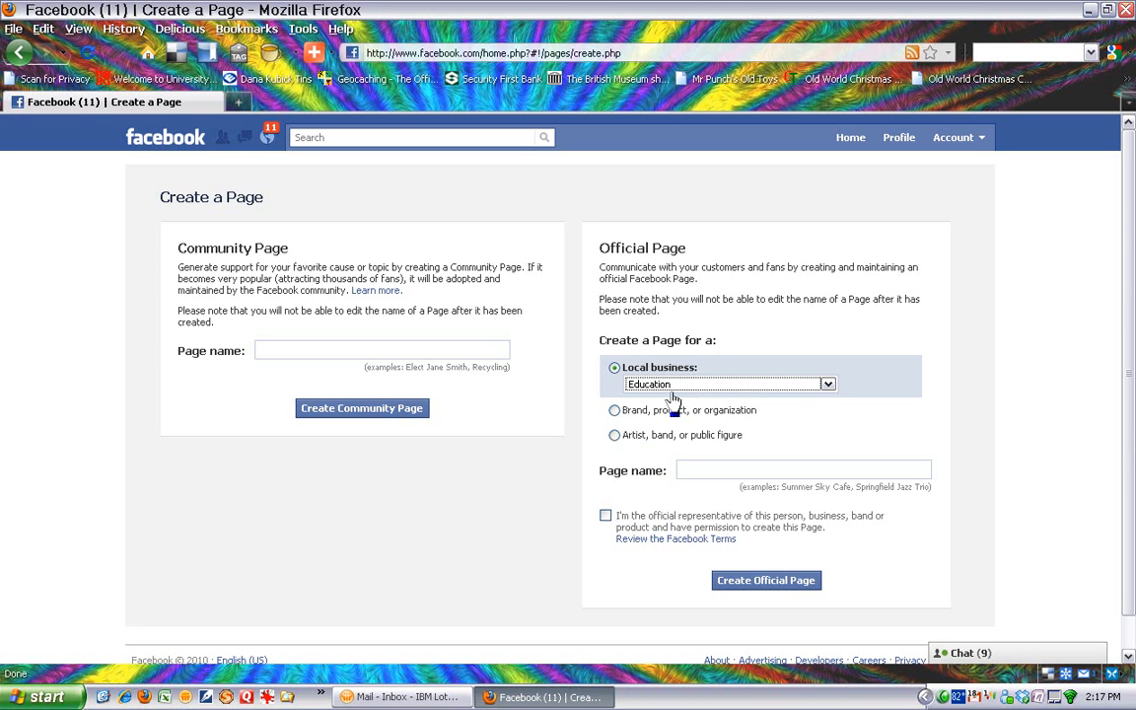
- Enter "University of Nebraska-Lincoln Extension in Sheridan County" as the official page's name
double_click(684, 478)
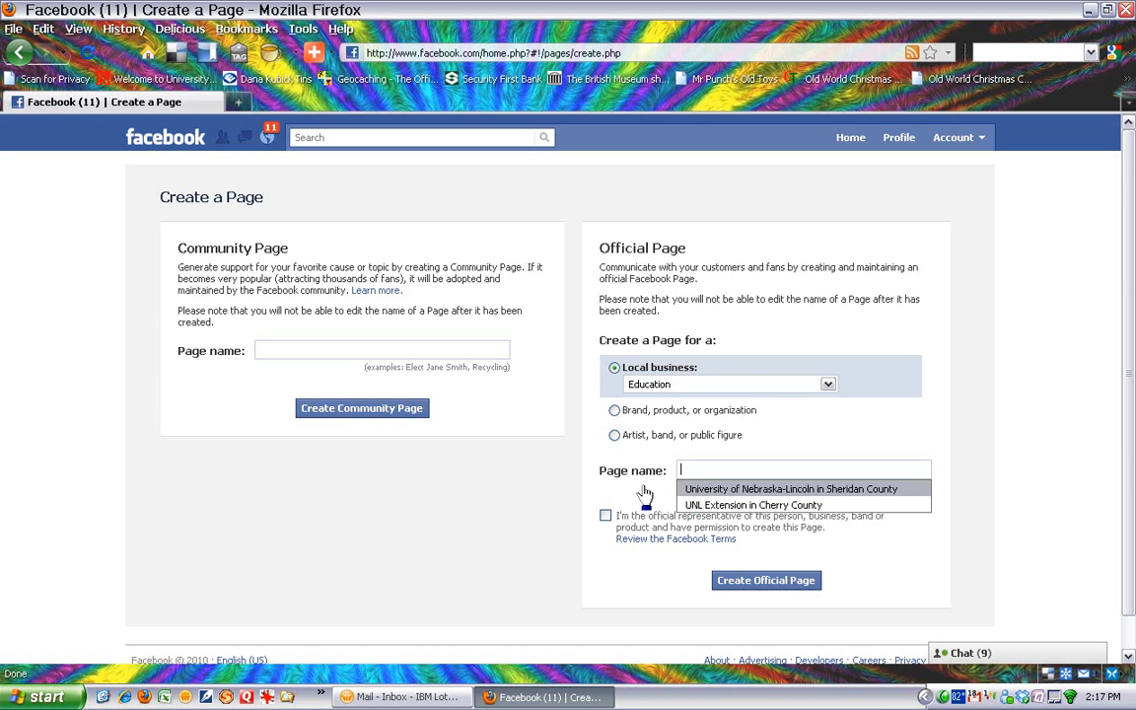
type("Un")
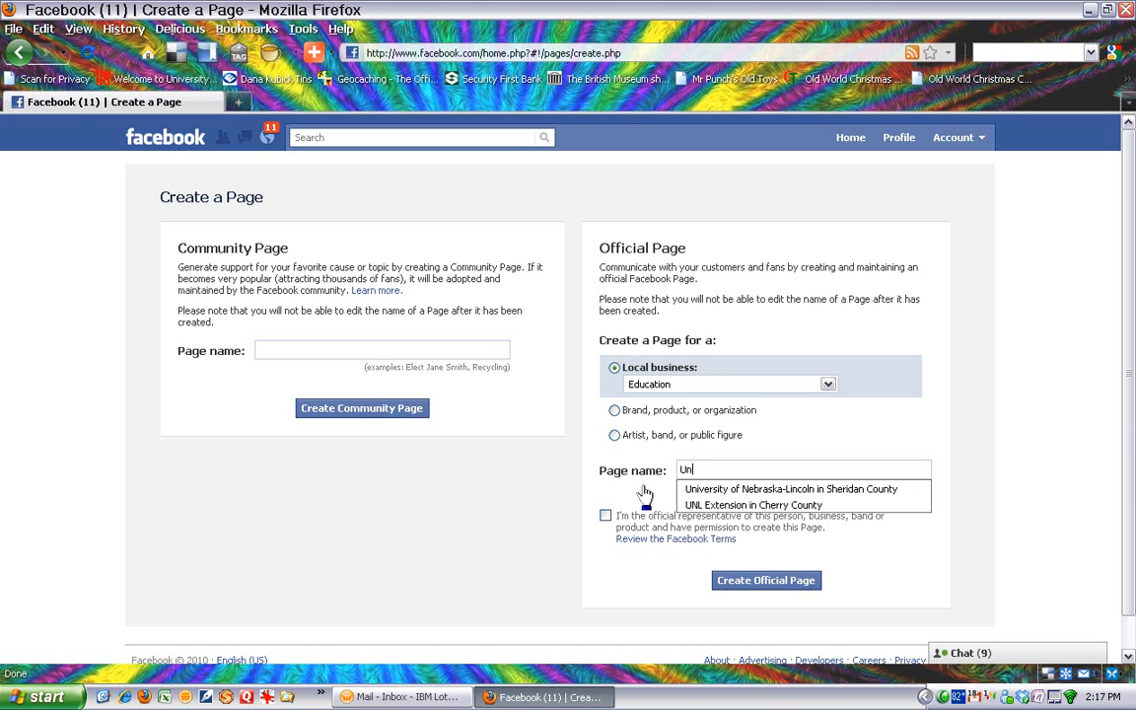
type("iversity o")
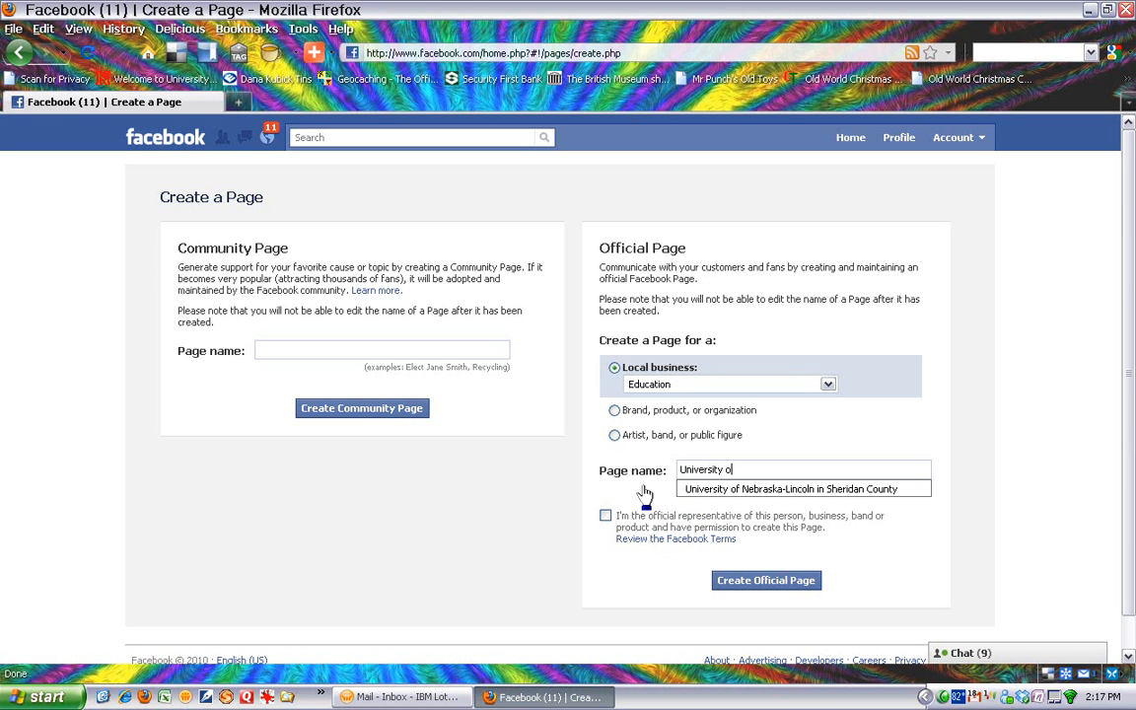
type("f Nebraska-Lincoln")
type("Extension in Sherid")
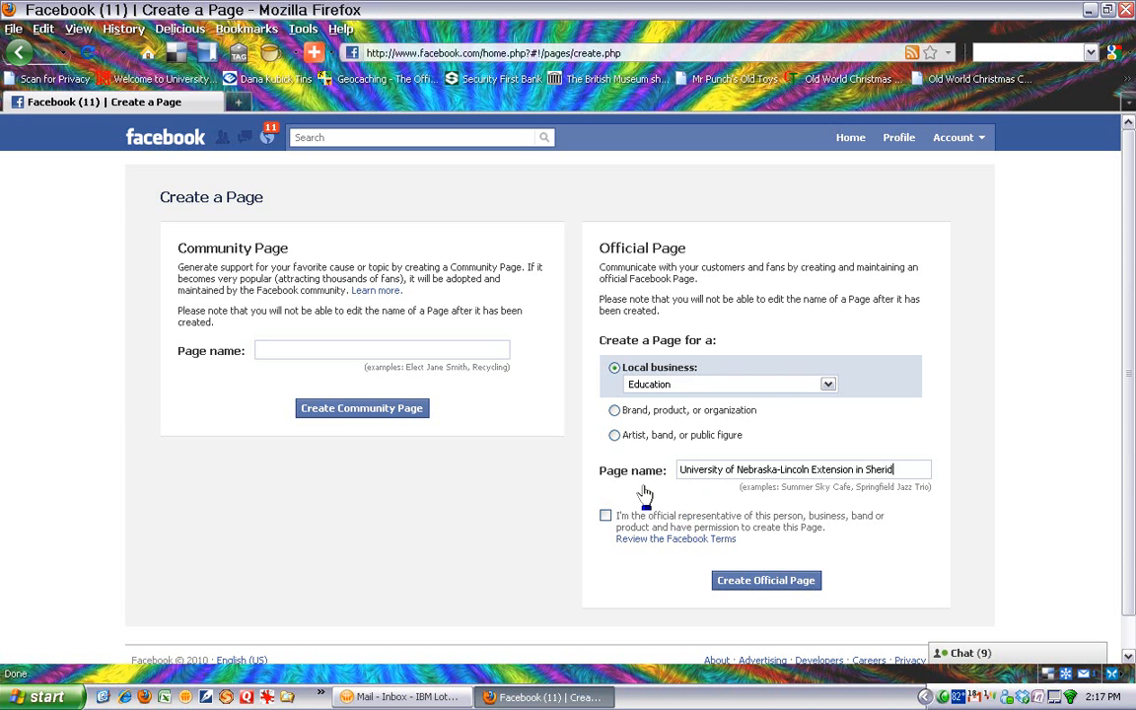
type("nty")
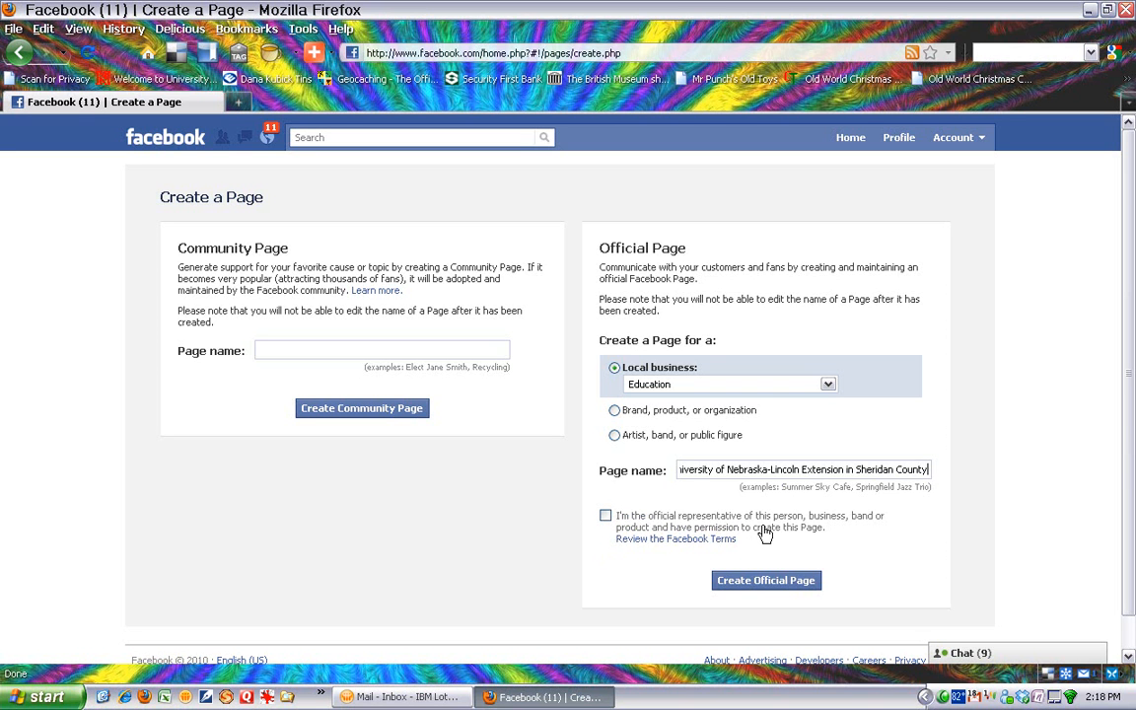
- Declare yourself the official representative and create the official page, confirming the creation notice
left_click(606, 519)
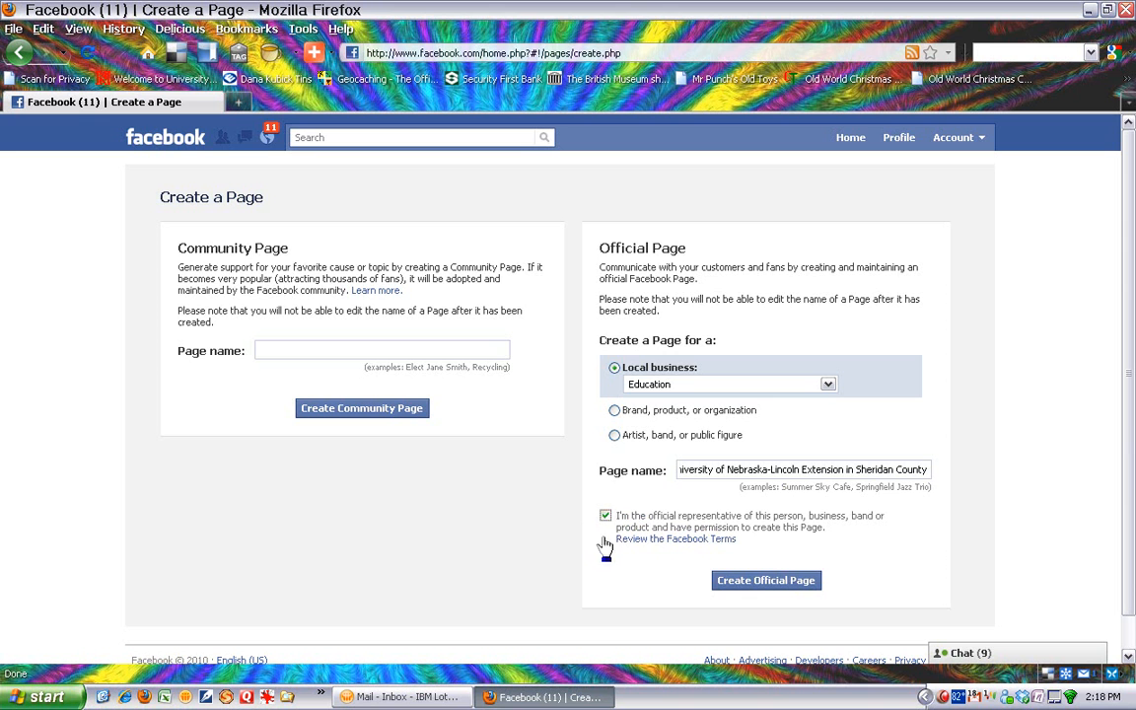
left_click(759, 589)
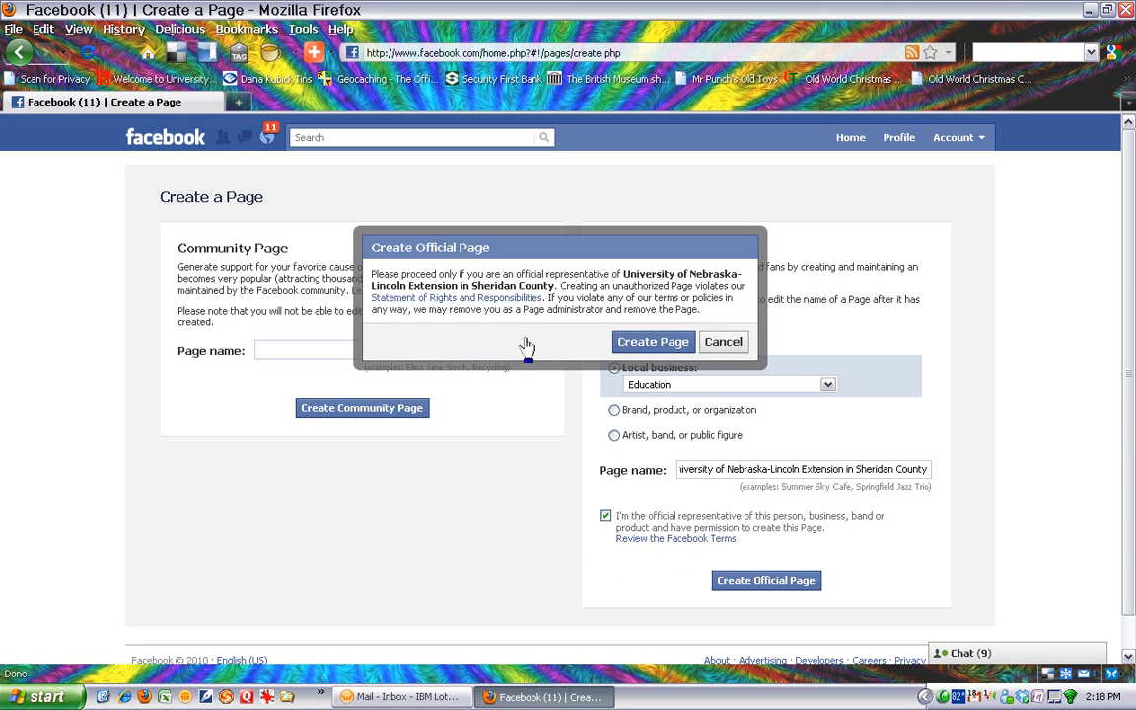
left_click(665, 347)
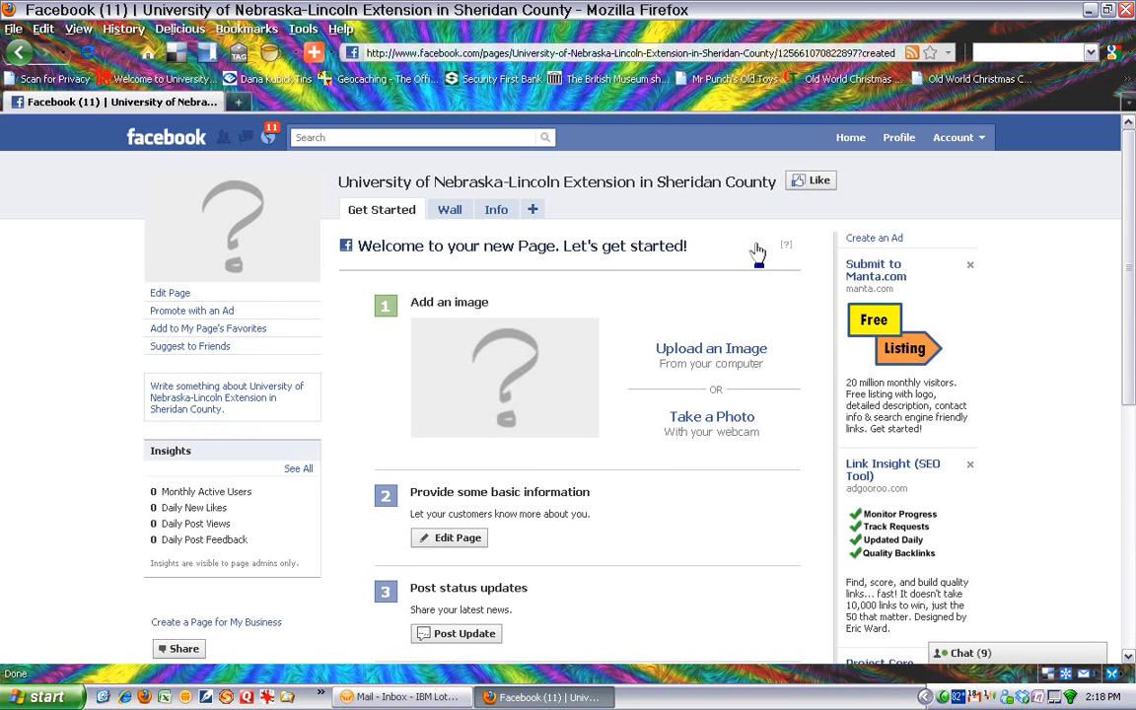
- Like the new page and review its likes section and Get Started steps
left_click(818, 187)
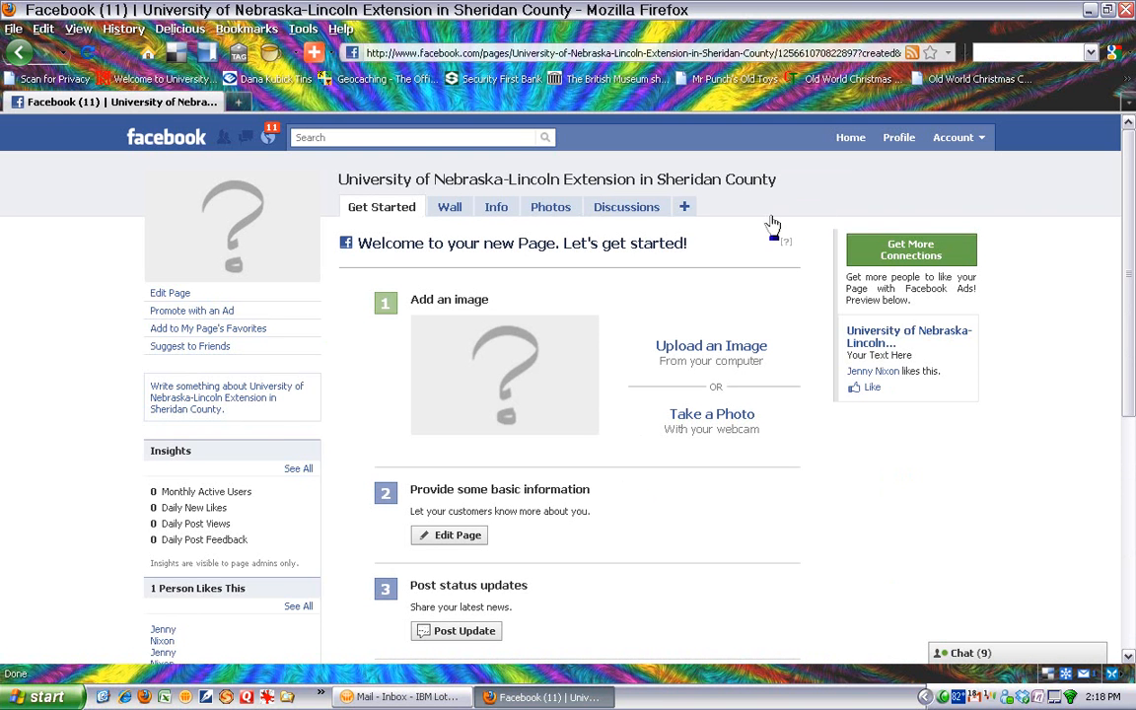
scroll(705, 292, "down", 5)
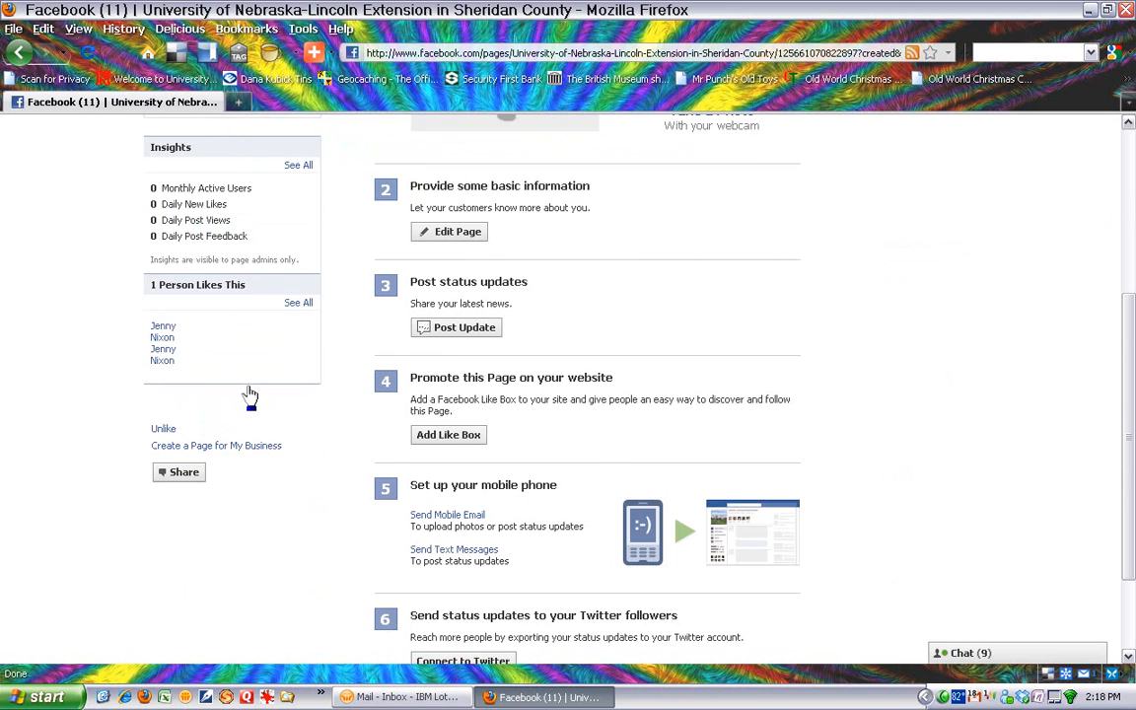
scroll(250, 395, "up", 5)
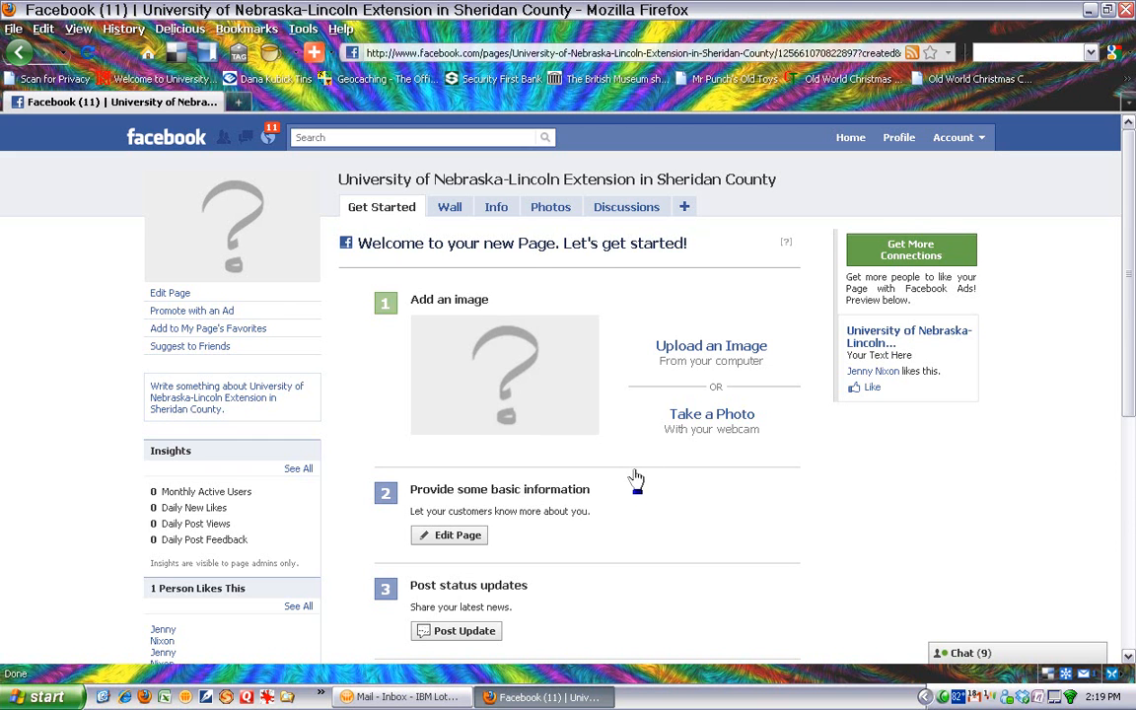
scroll(642, 488, "down", 2)
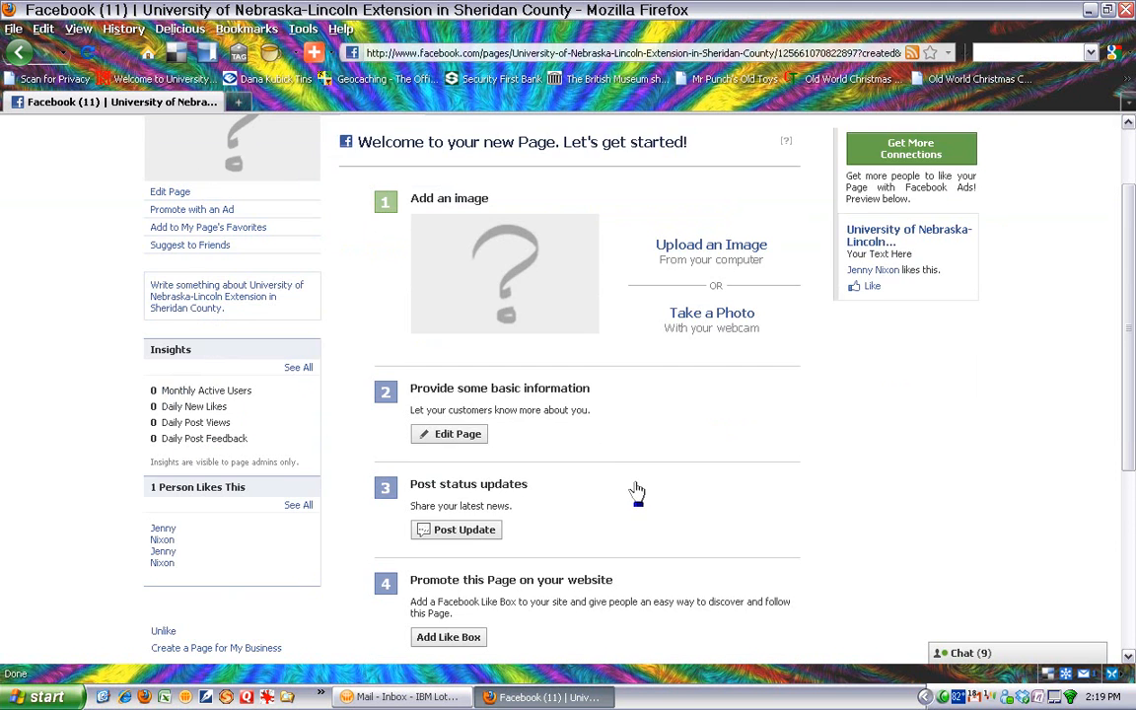
scroll(641, 488, "down", 4)
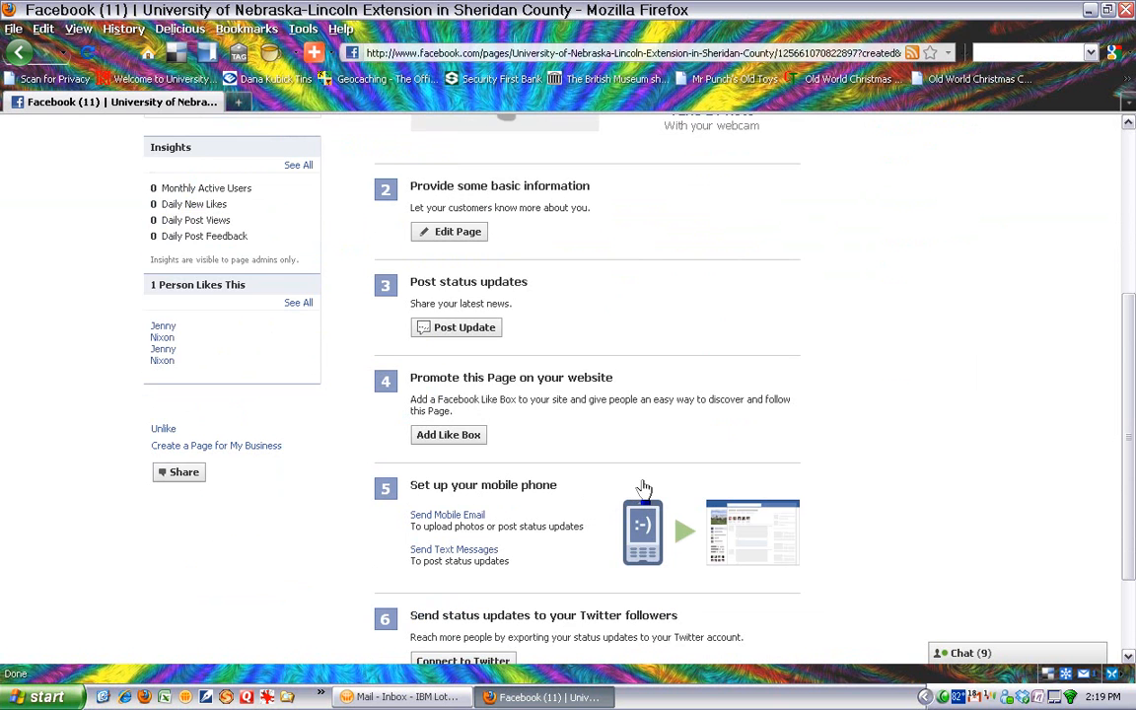
scroll(599, 490, "down", 2)
scroll(600, 490, "up", 8)
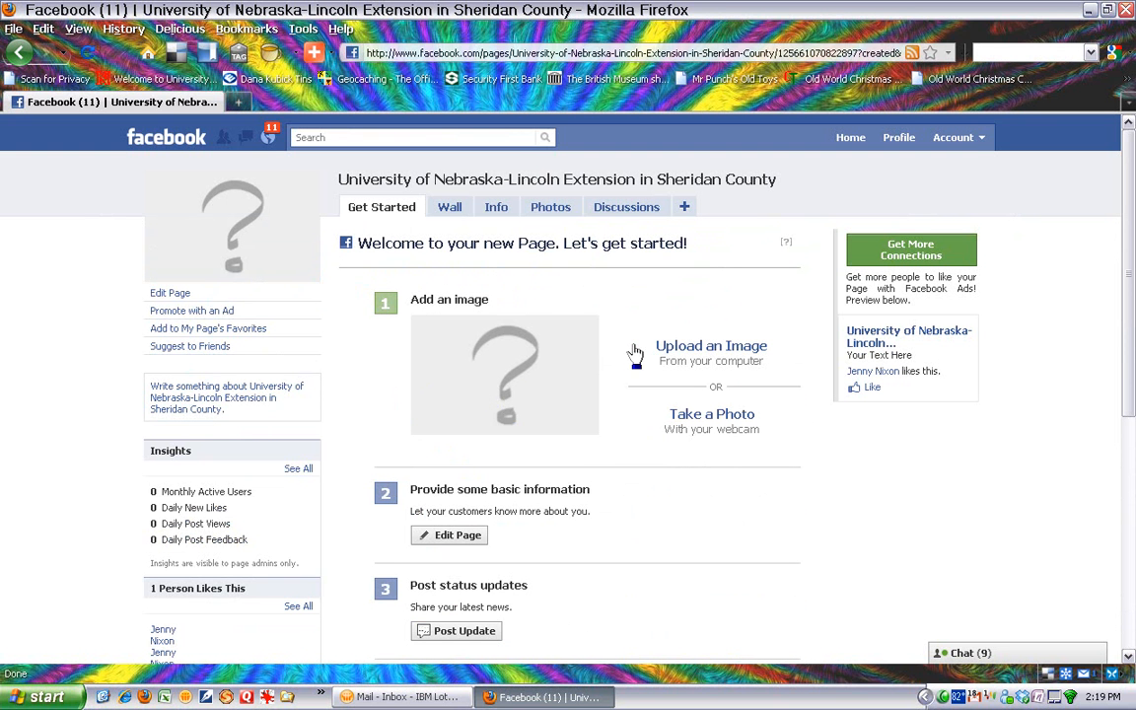
left_click(717, 351)
left_click(538, 313)
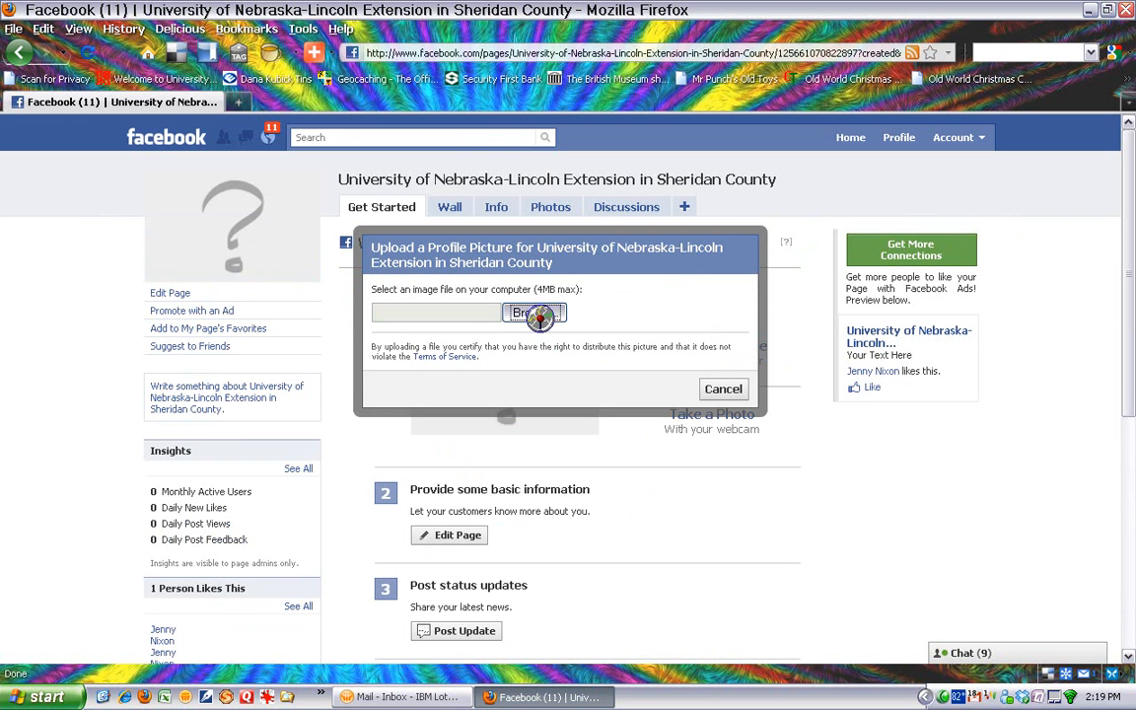
left_click(446, 319)
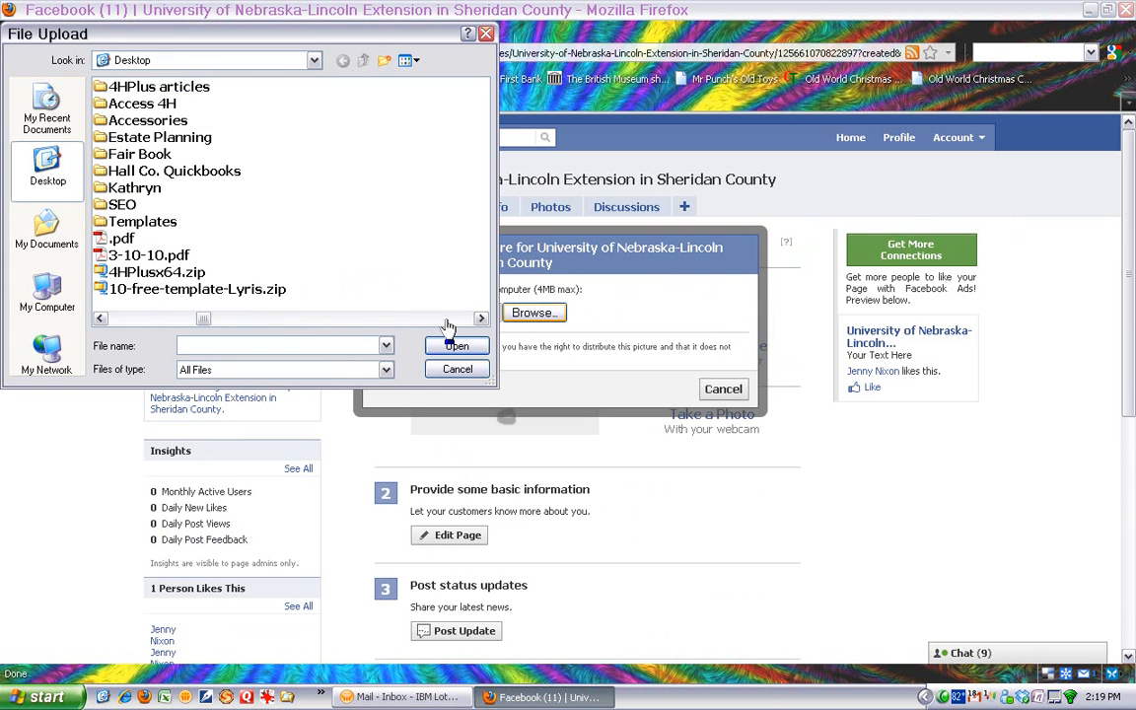
left_click(446, 318)
left_click(219, 87)
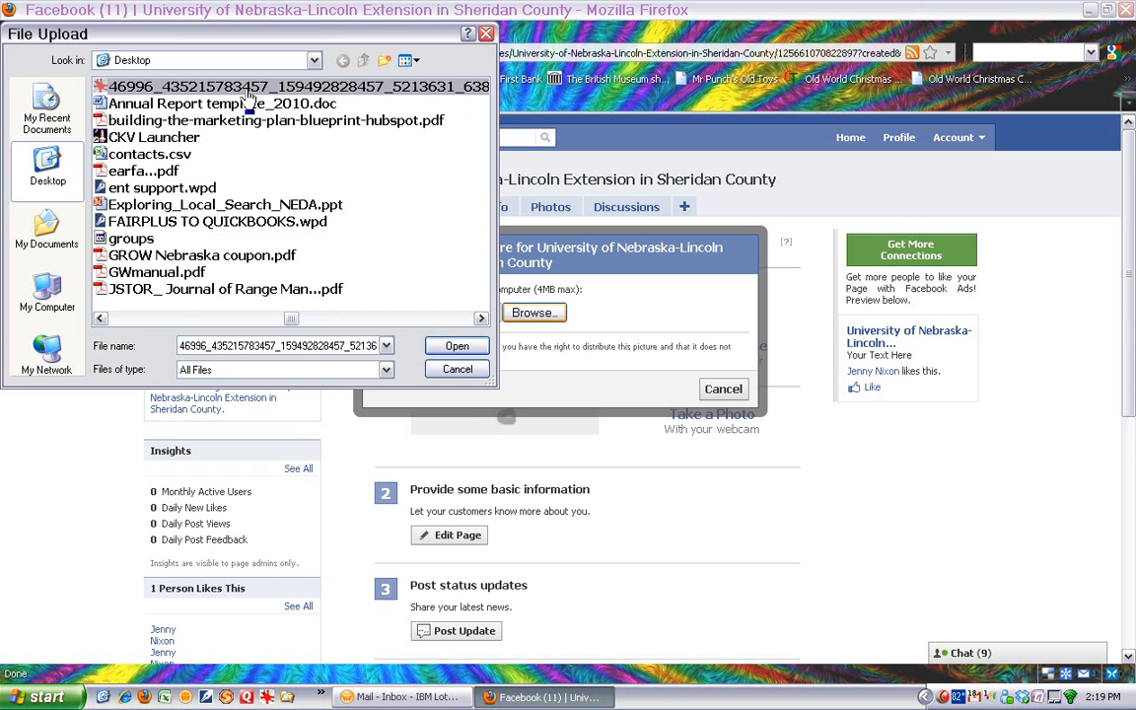
left_click(452, 348)
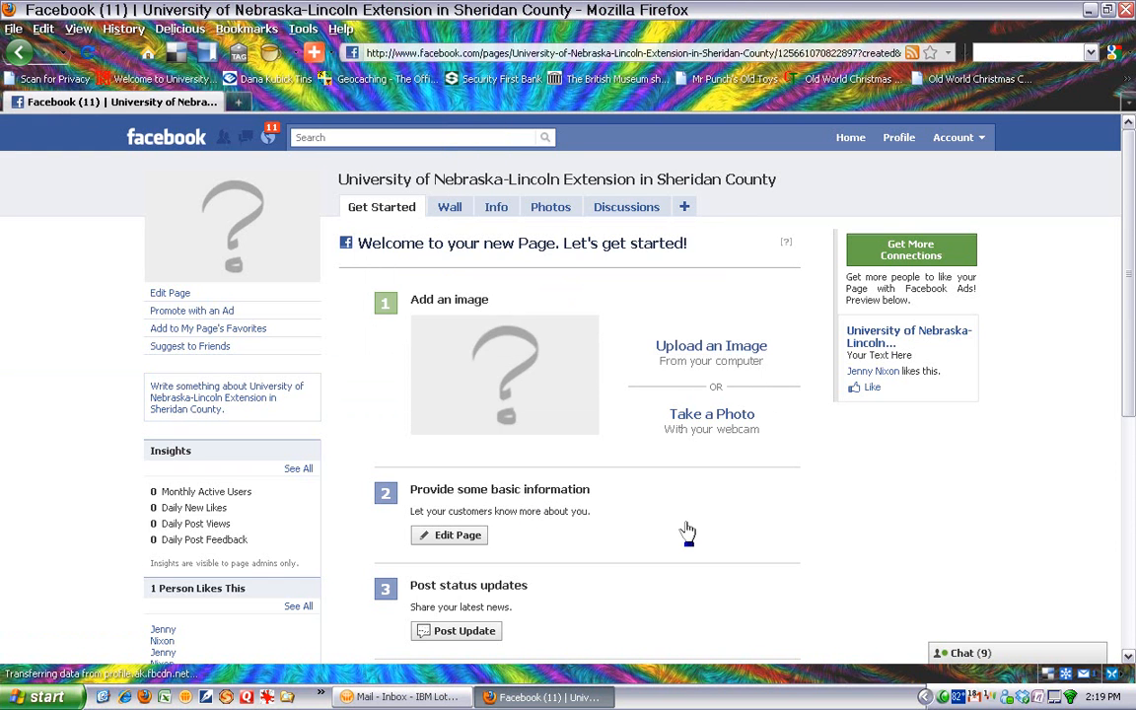
- Examine the page's editable Basic Info and Detailed Info fields and leave them without saving any changes
scroll(712, 532, "down", 2)
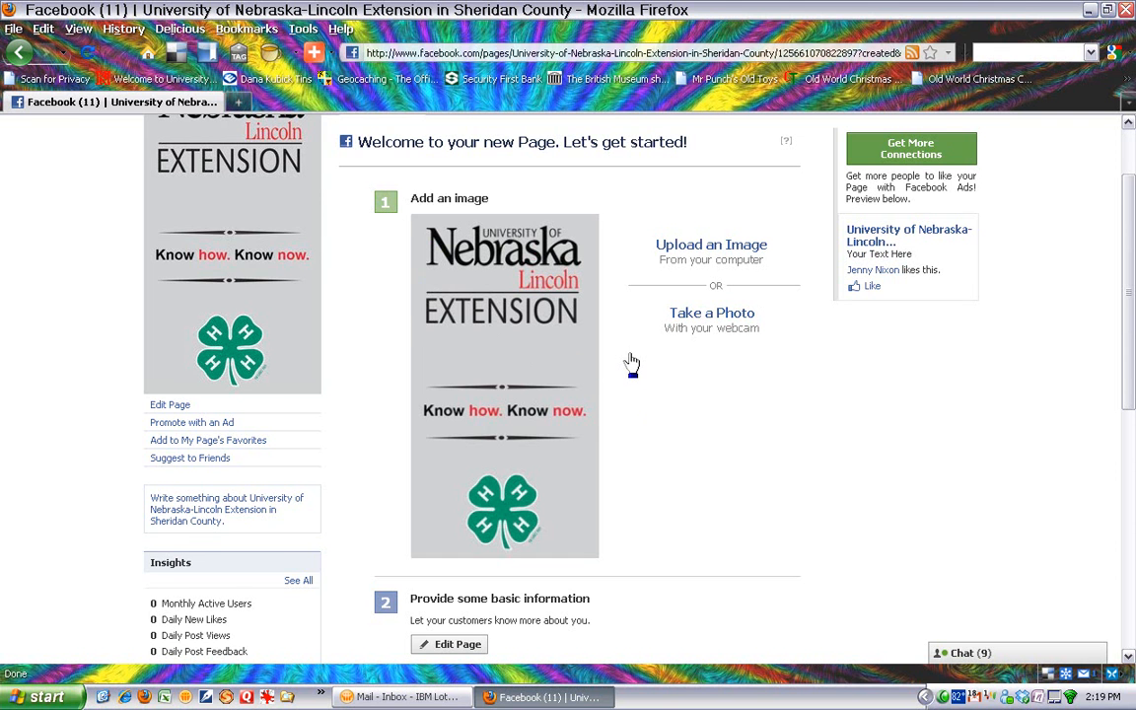
scroll(625, 363, "down", 4)
scroll(649, 365, "down", 2)
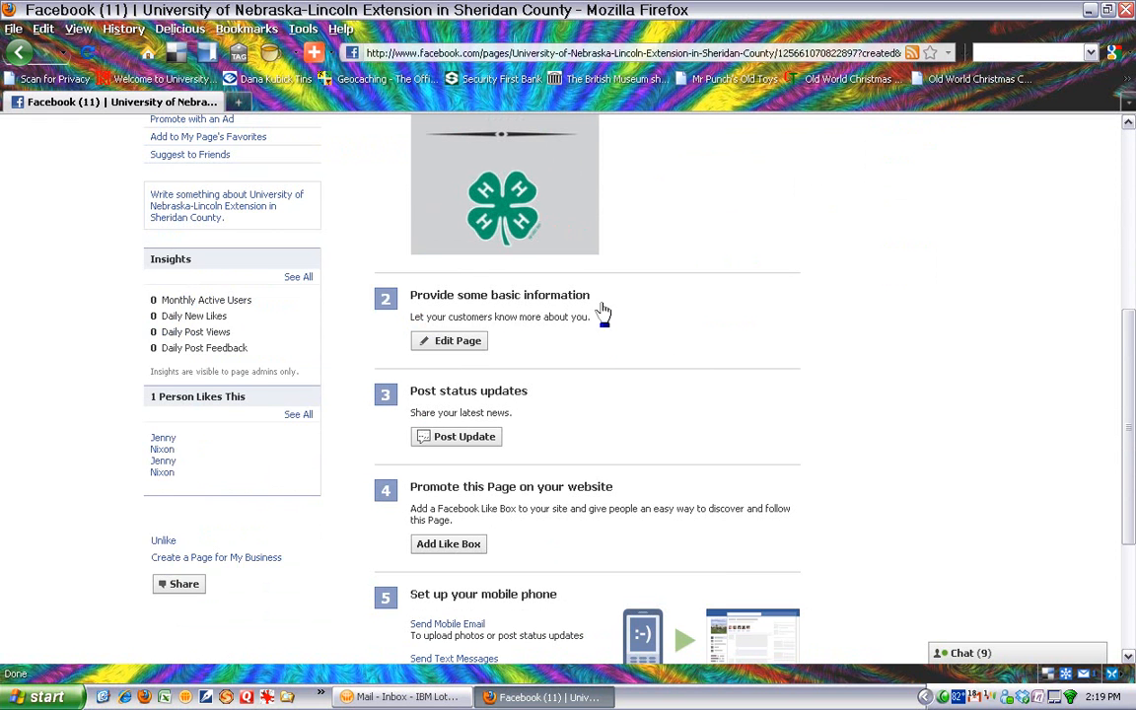
left_click(457, 345)
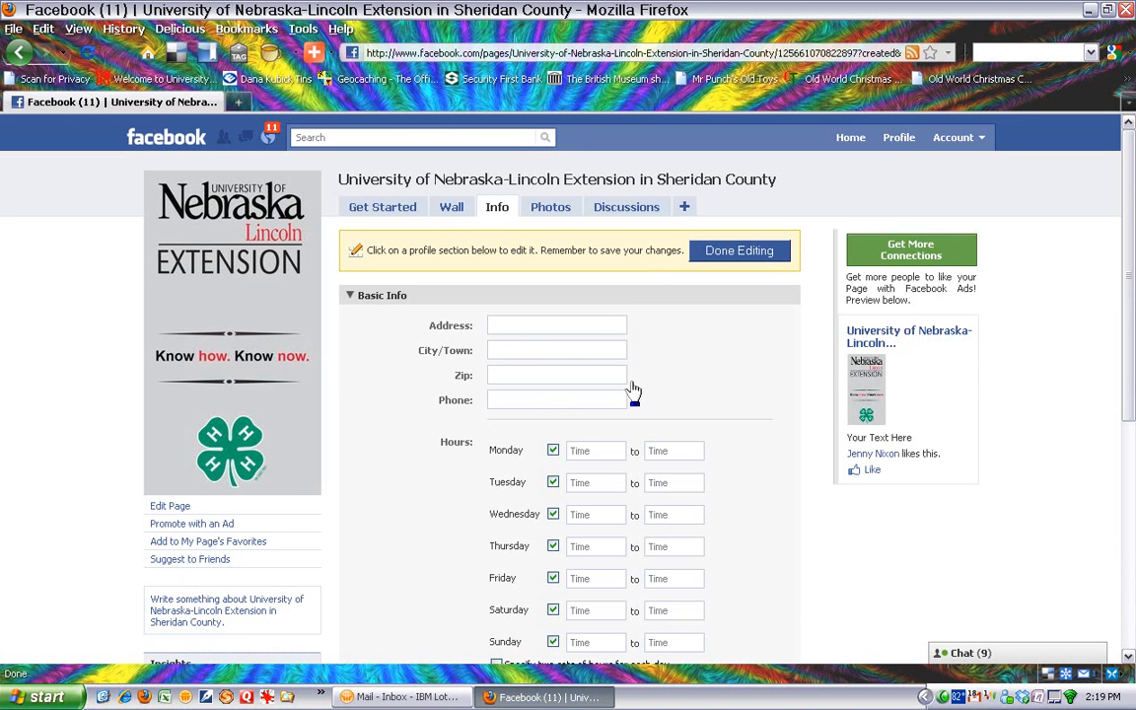
scroll(676, 379, "down", 4)
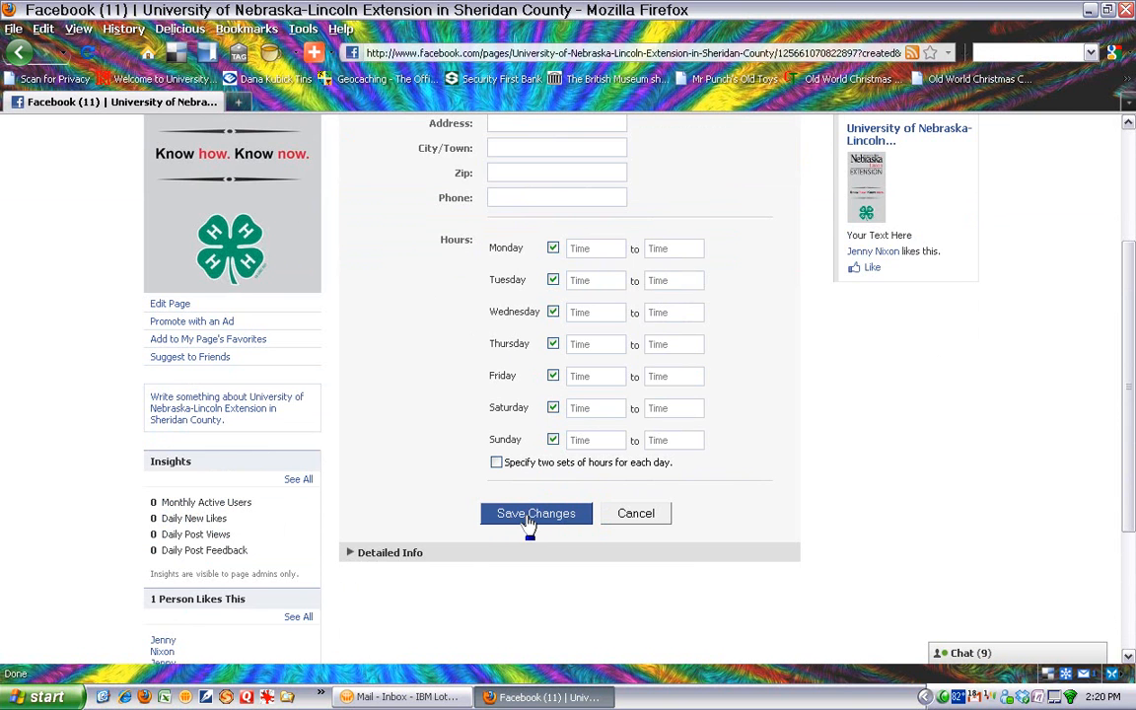
left_click(353, 554)
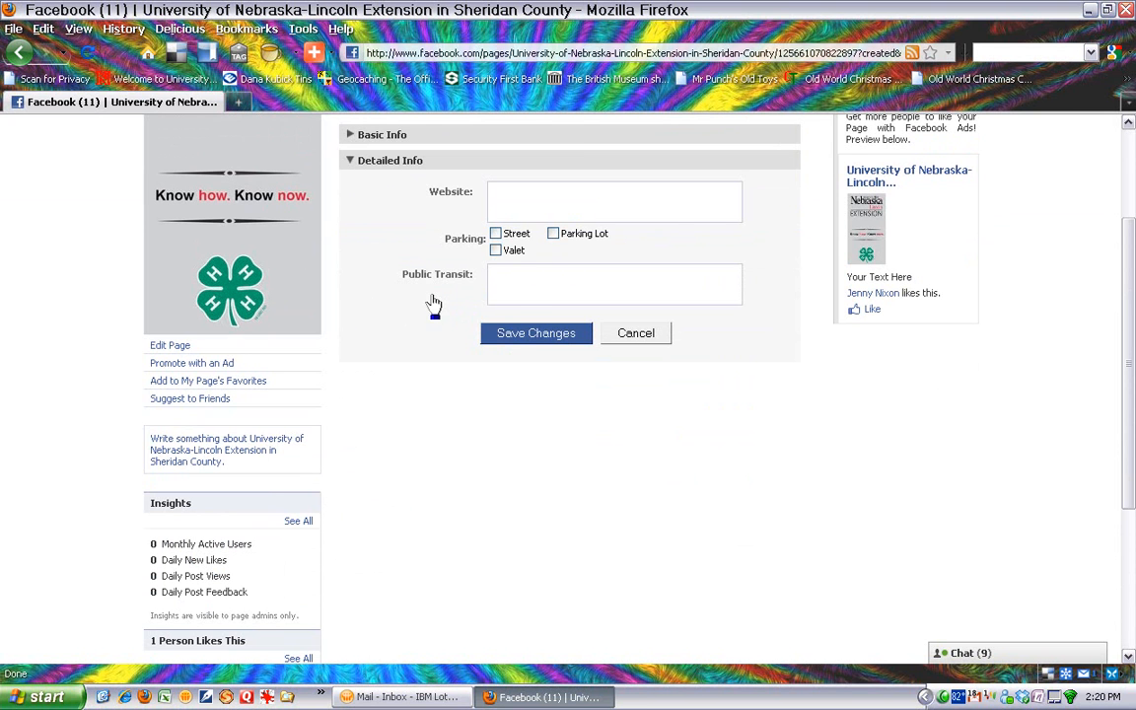
left_click(636, 333)
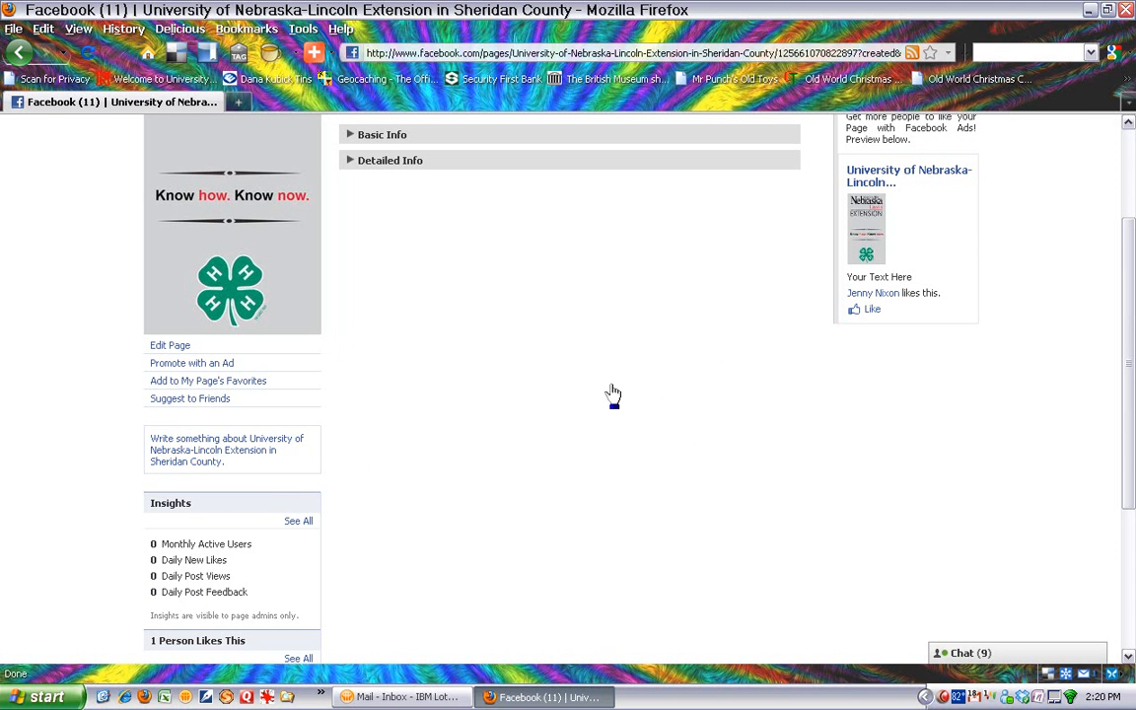
scroll(605, 394, "up", 3)
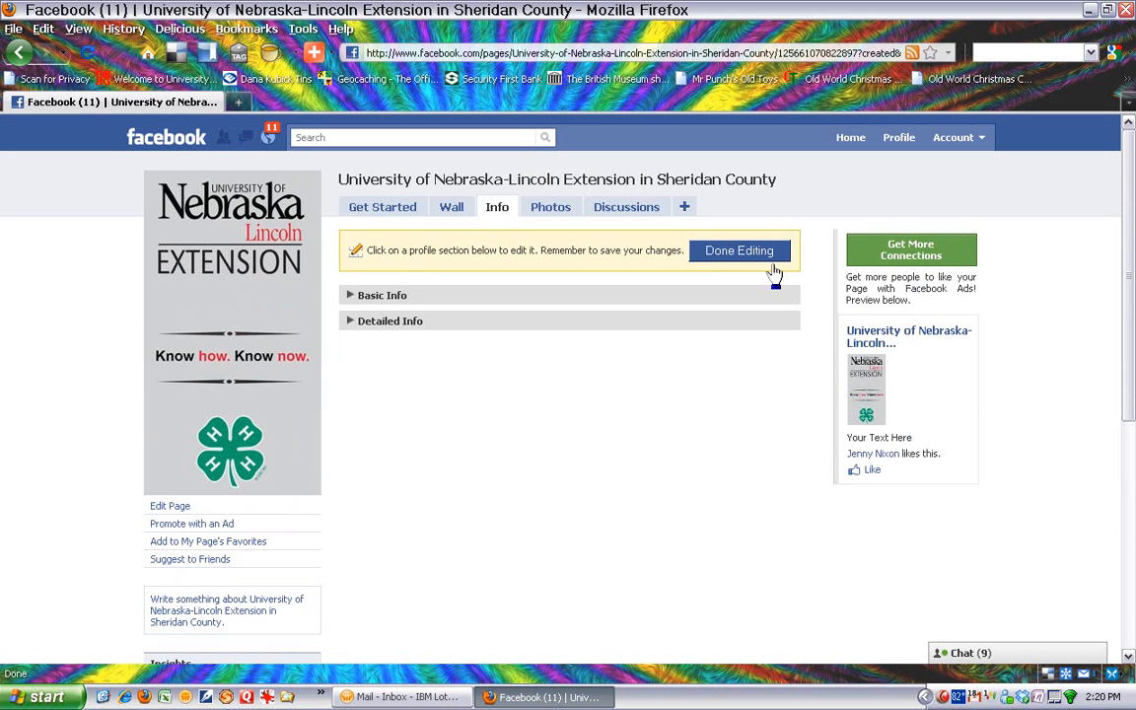
- Set the wall's default view to All Posts in the wall settings, keeping Wall as the default landing tab
left_click(381, 209)
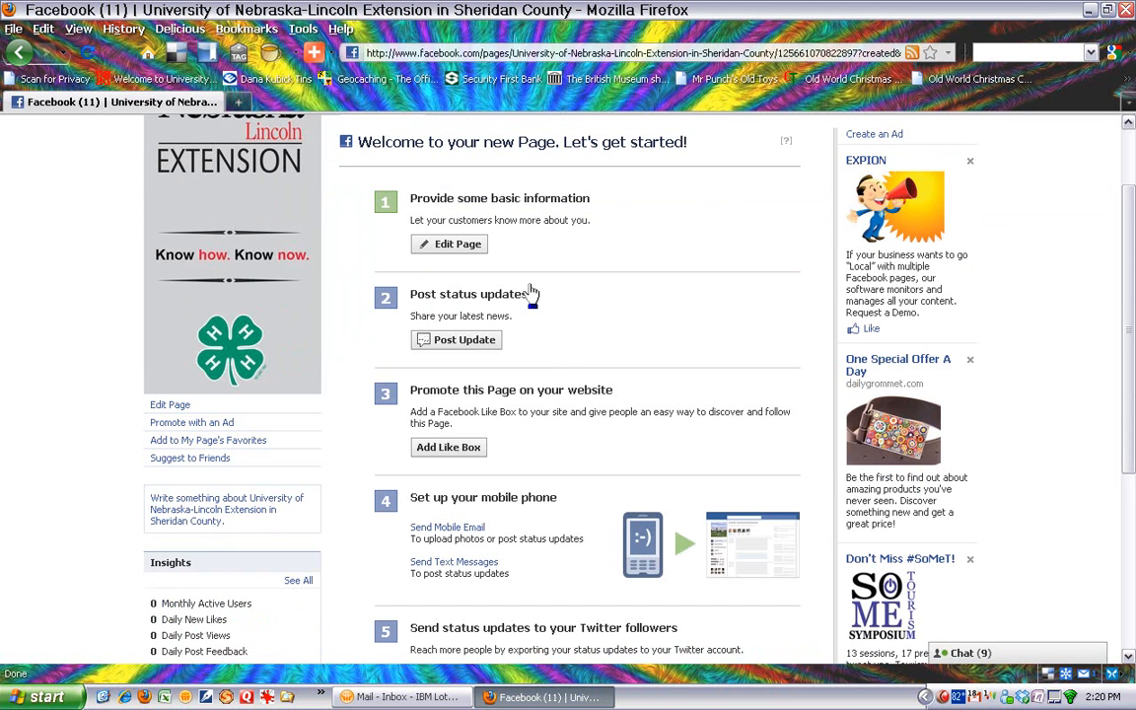
left_click(465, 342)
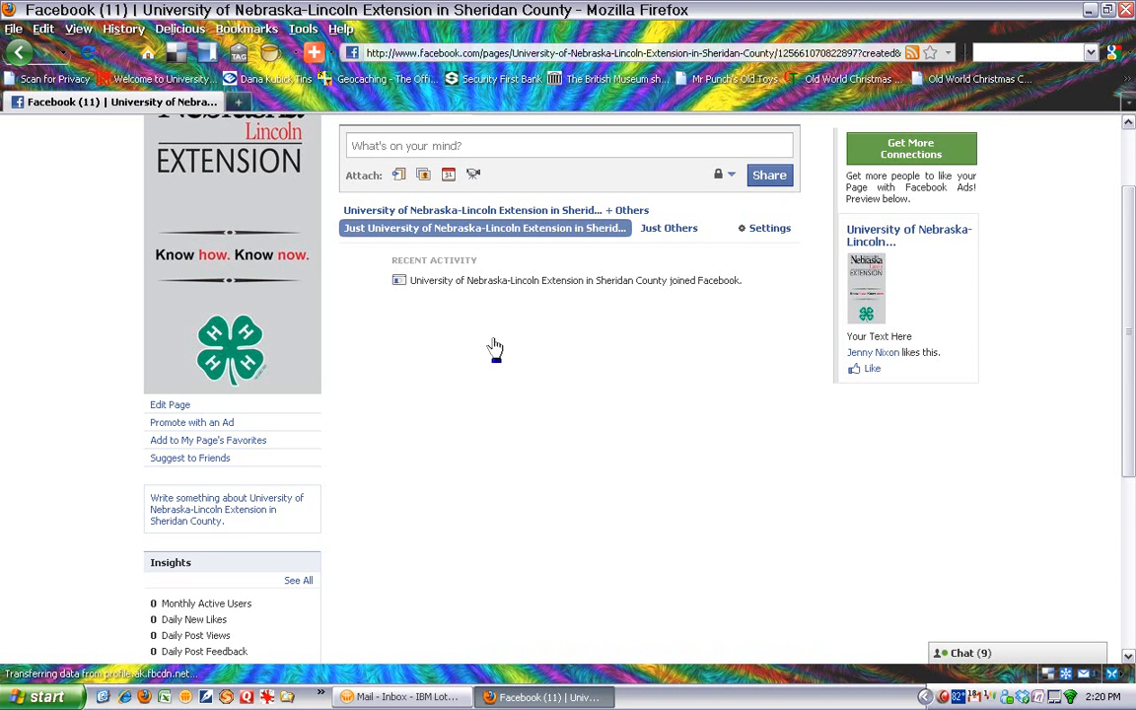
left_click(766, 235)
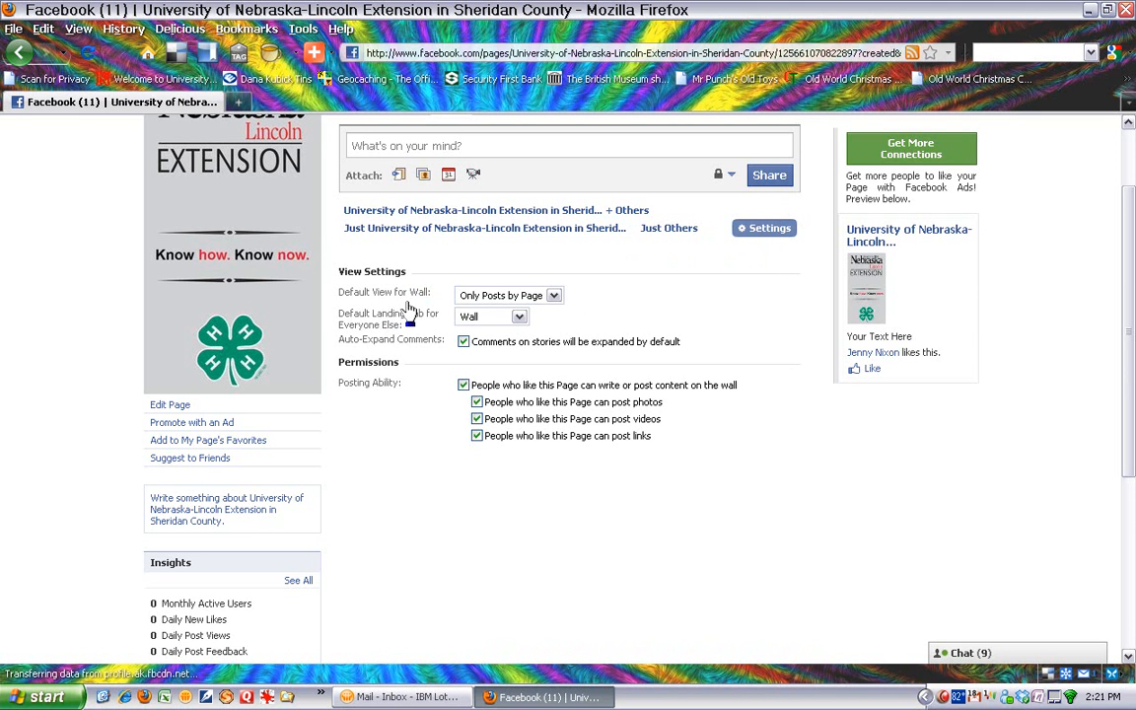
left_click(554, 297)
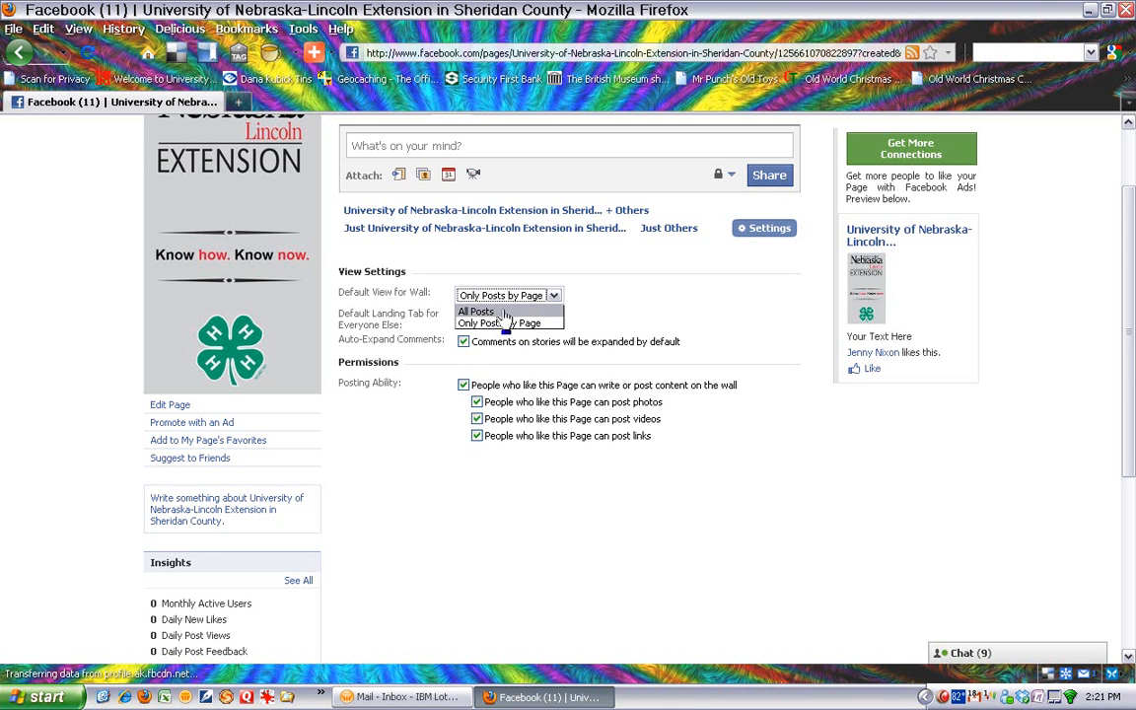
left_click(468, 312)
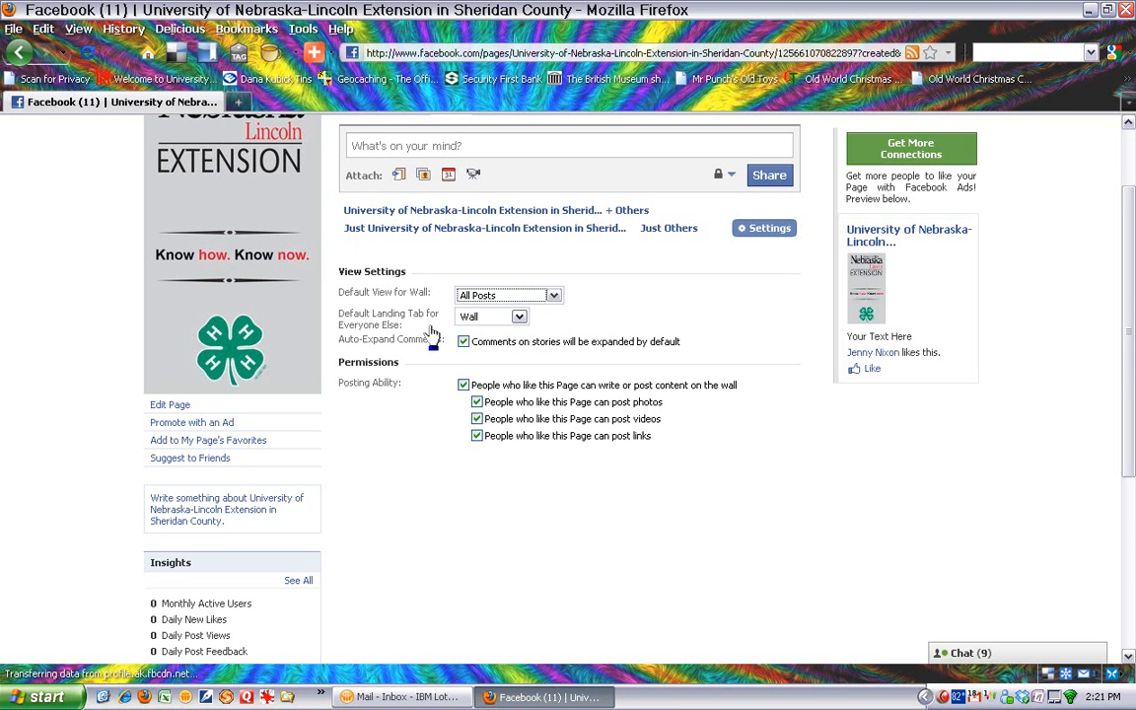
left_click(519, 318)
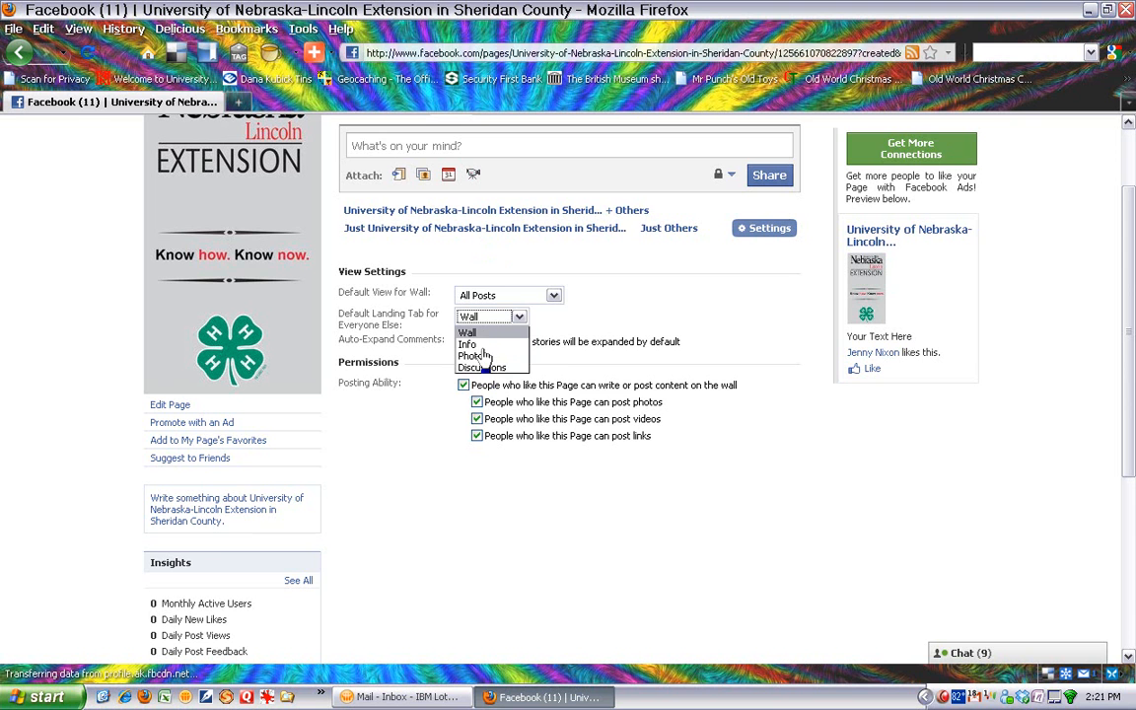
left_click(520, 318)
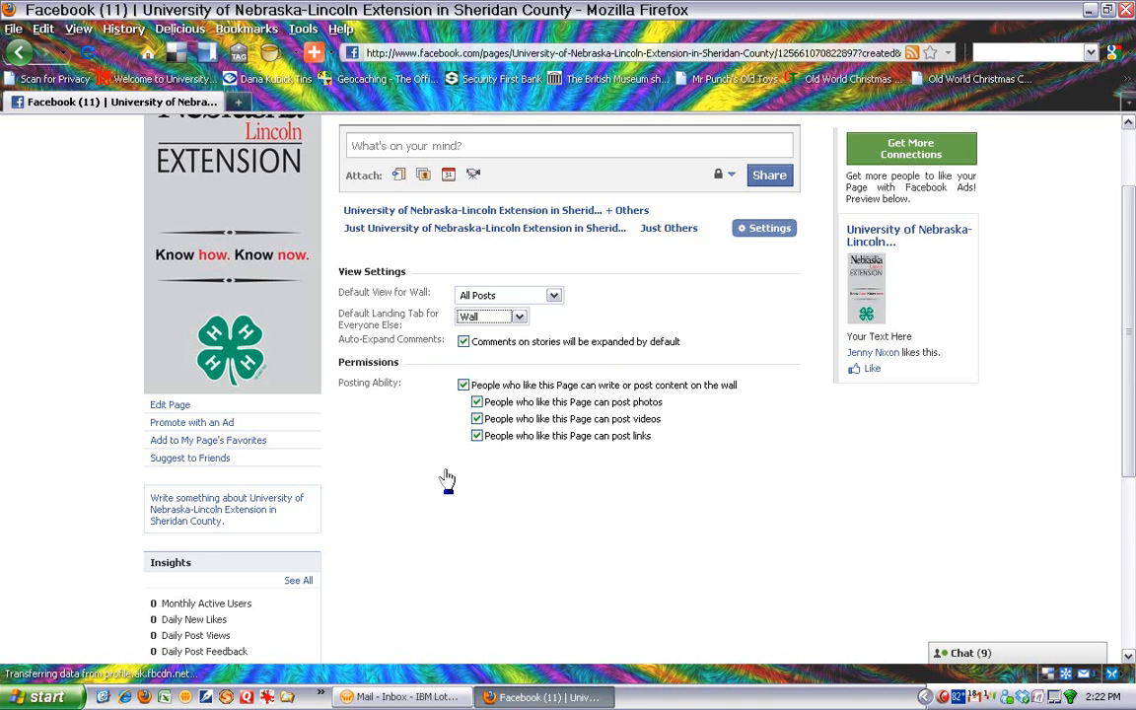
scroll(432, 478, "down", 4)
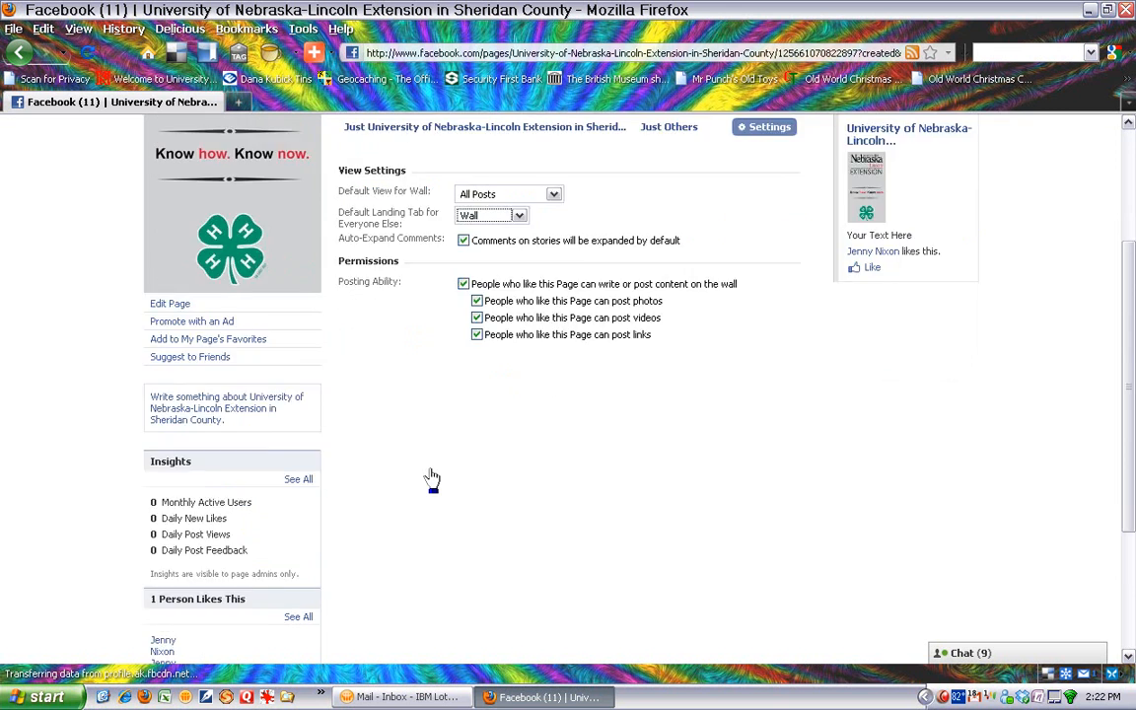
scroll(432, 478, "up", 4)
scroll(432, 479, "up", 2)
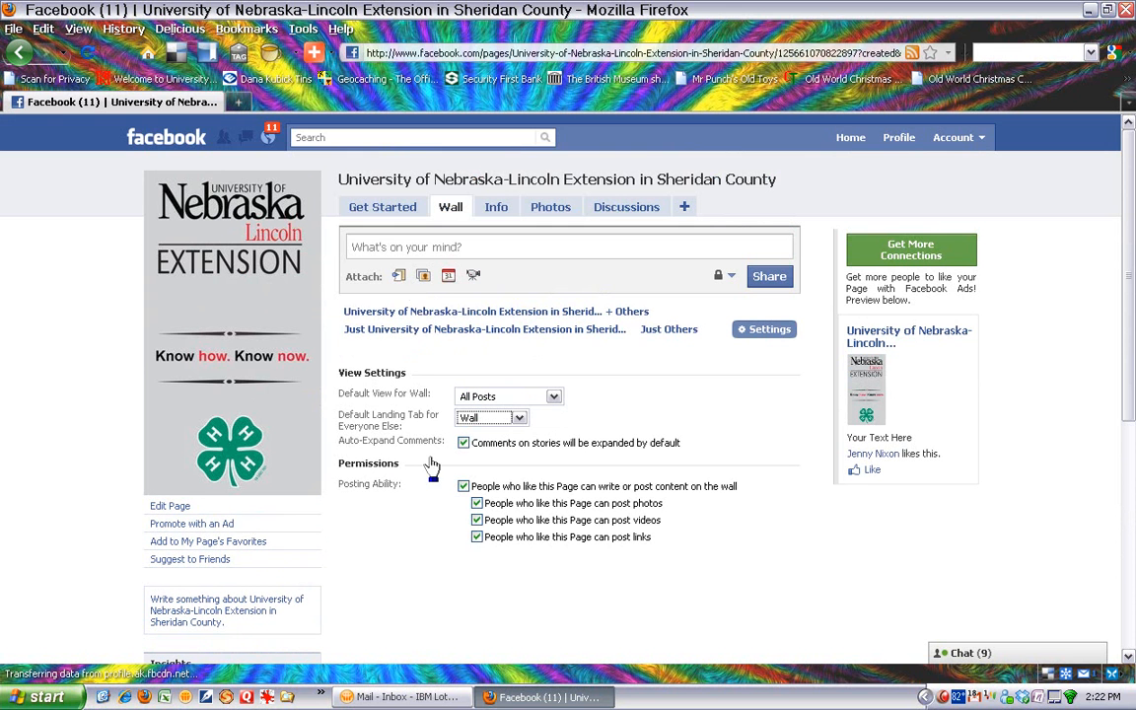
- Review the Get Started steps for promoting the page on a website, mobile phone setup and Twitter
left_click(385, 215)
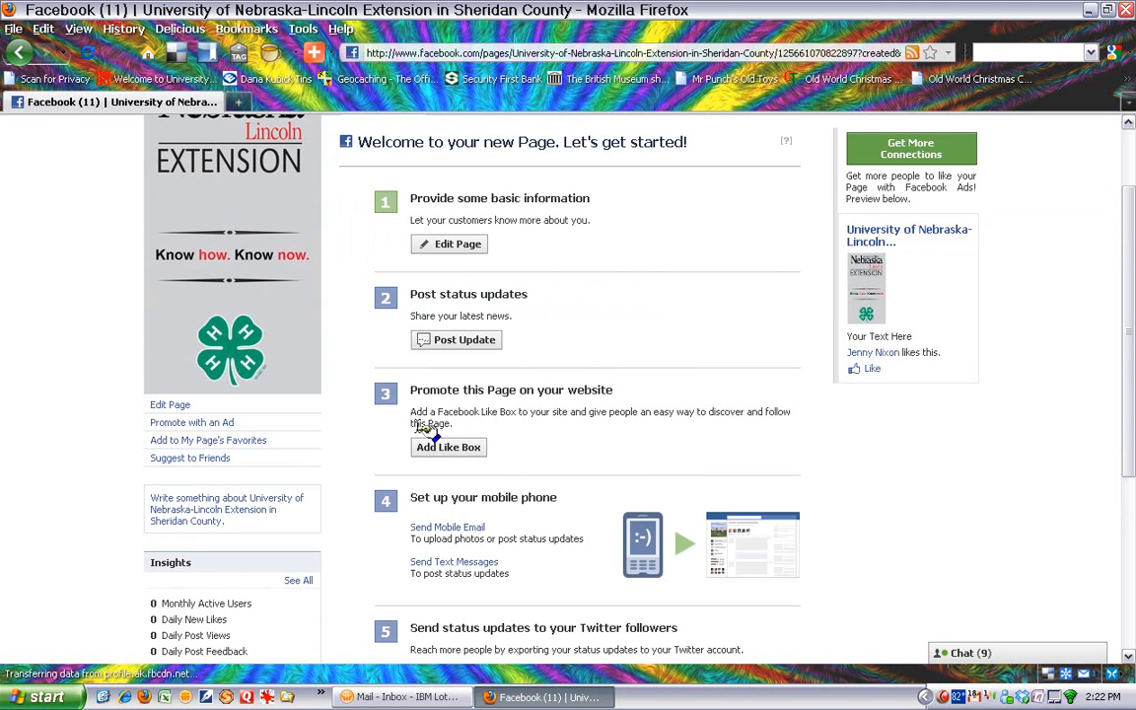
scroll(543, 456, "down", 2)
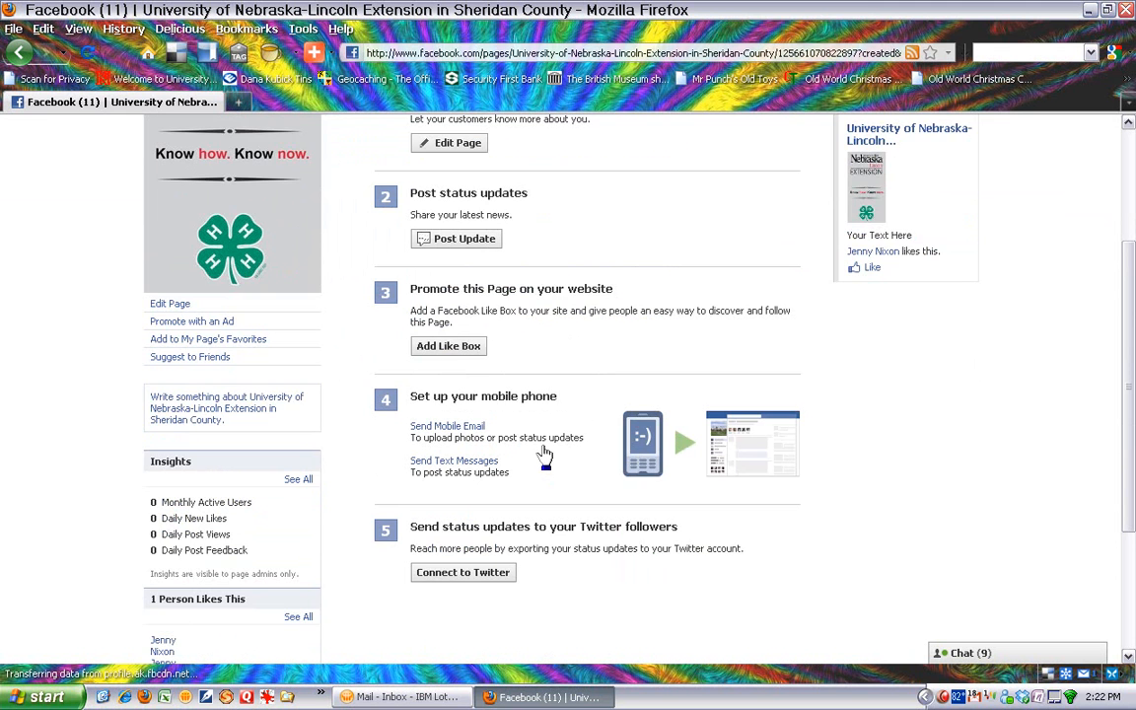
scroll(540, 459, "down", 2)
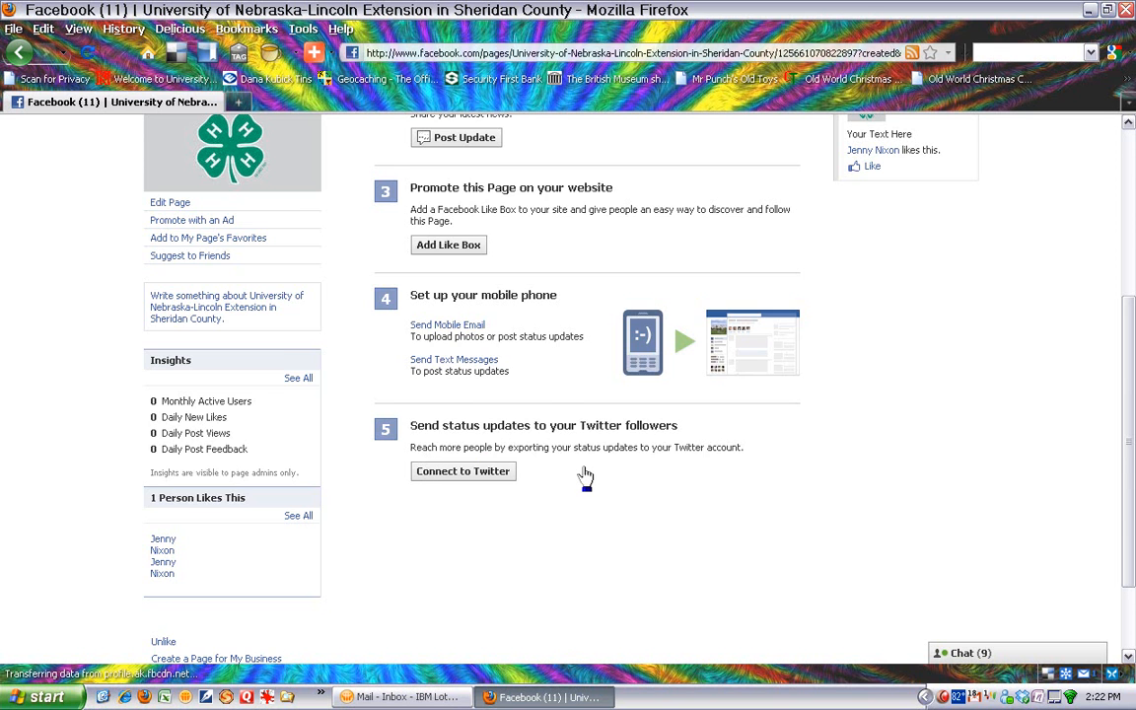
scroll(586, 477, "up", 2)
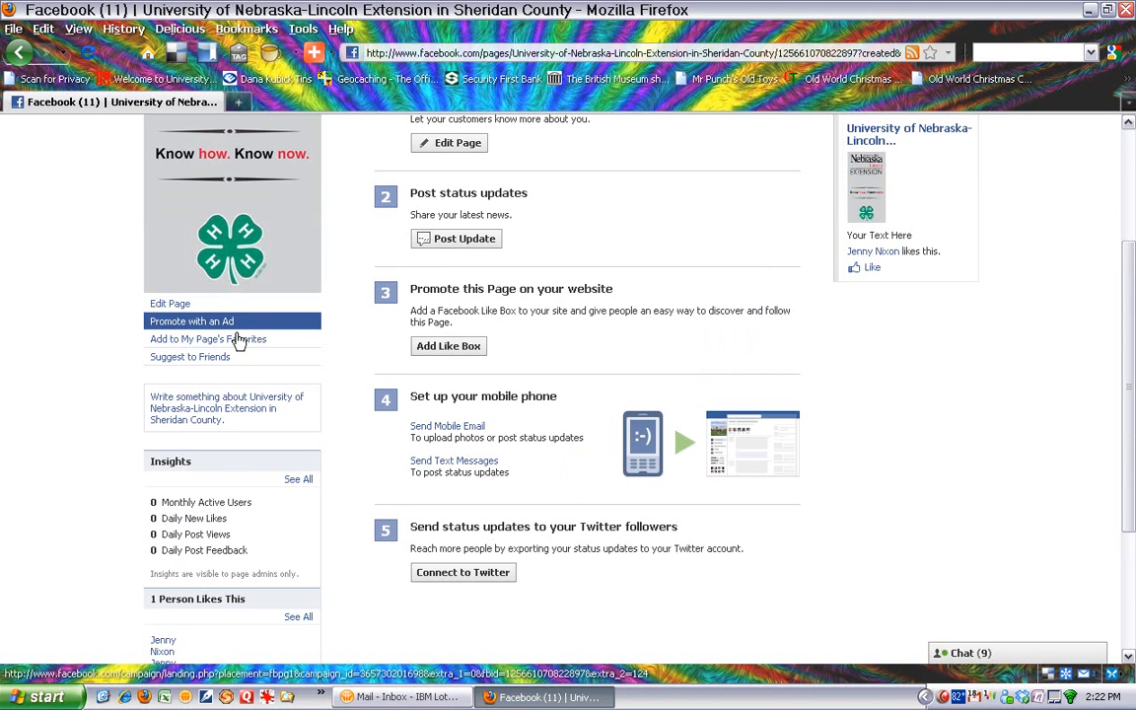
- Add a friend from the UNL network as an admin of the page through the page's editing options
left_click(172, 310)
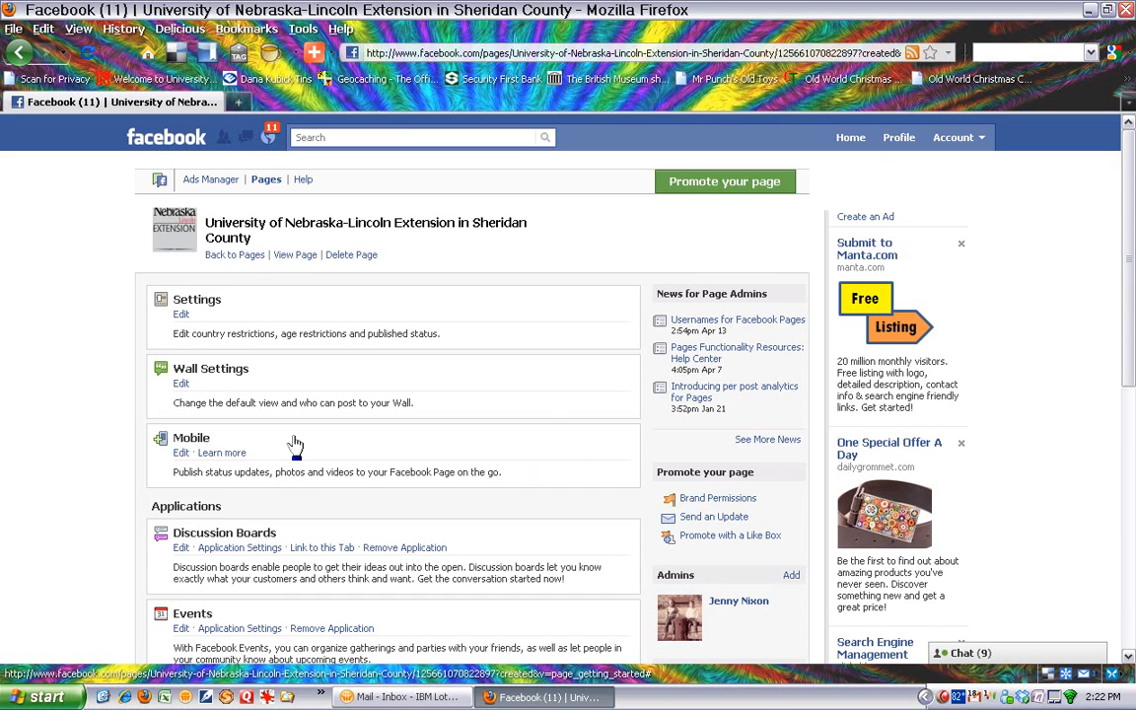
scroll(464, 507, "down", 4)
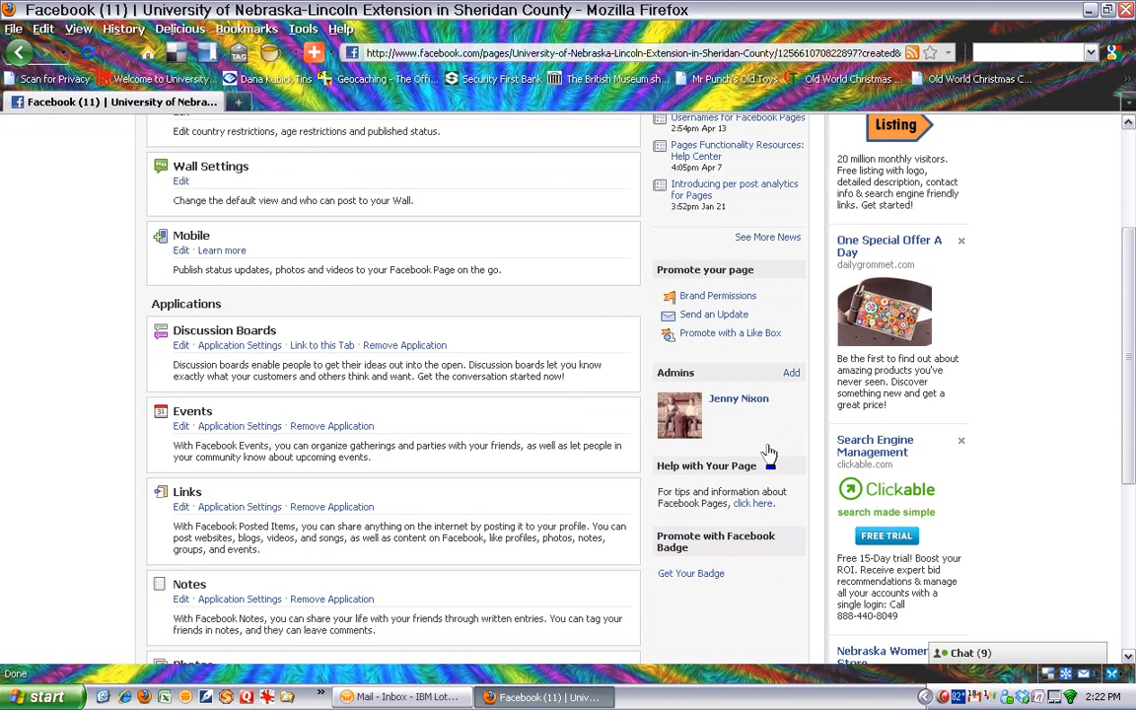
left_click(791, 375)
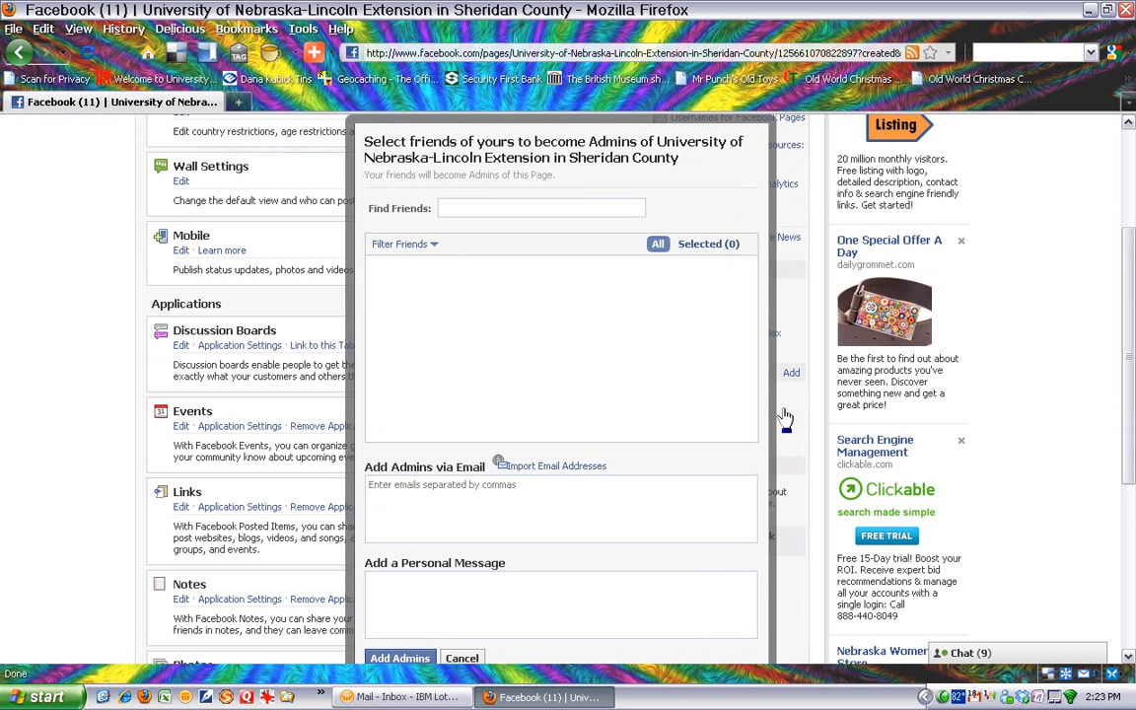
scroll(752, 414, "down", 6)
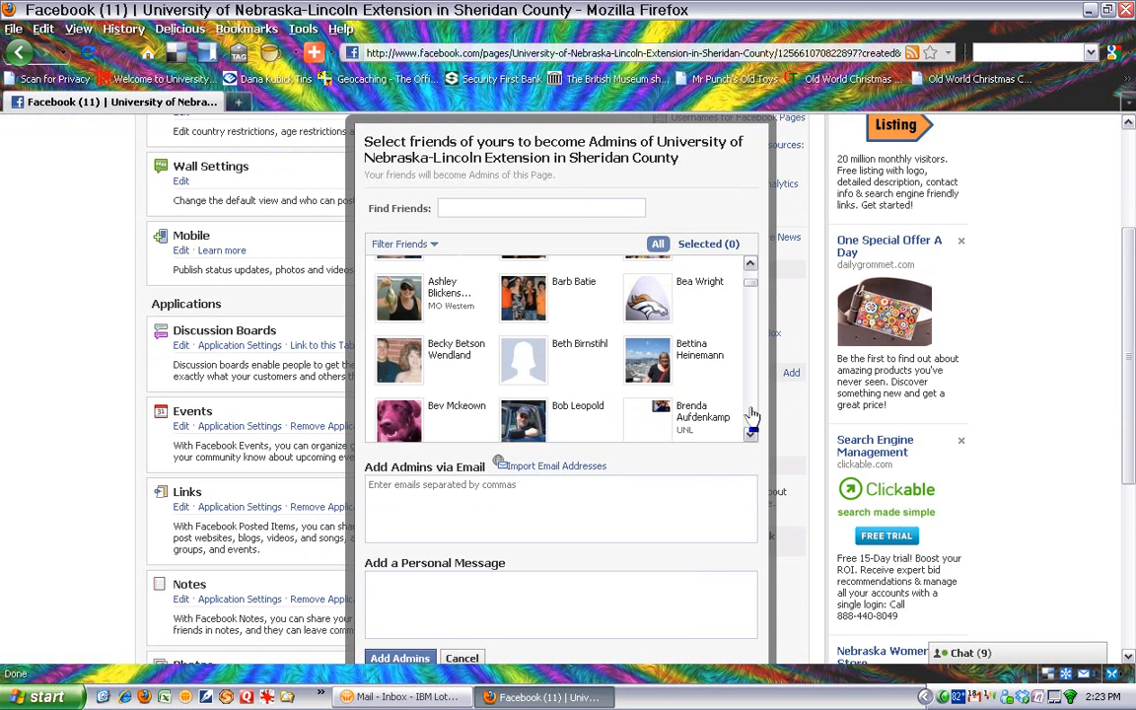
scroll(751, 415, "down", 3)
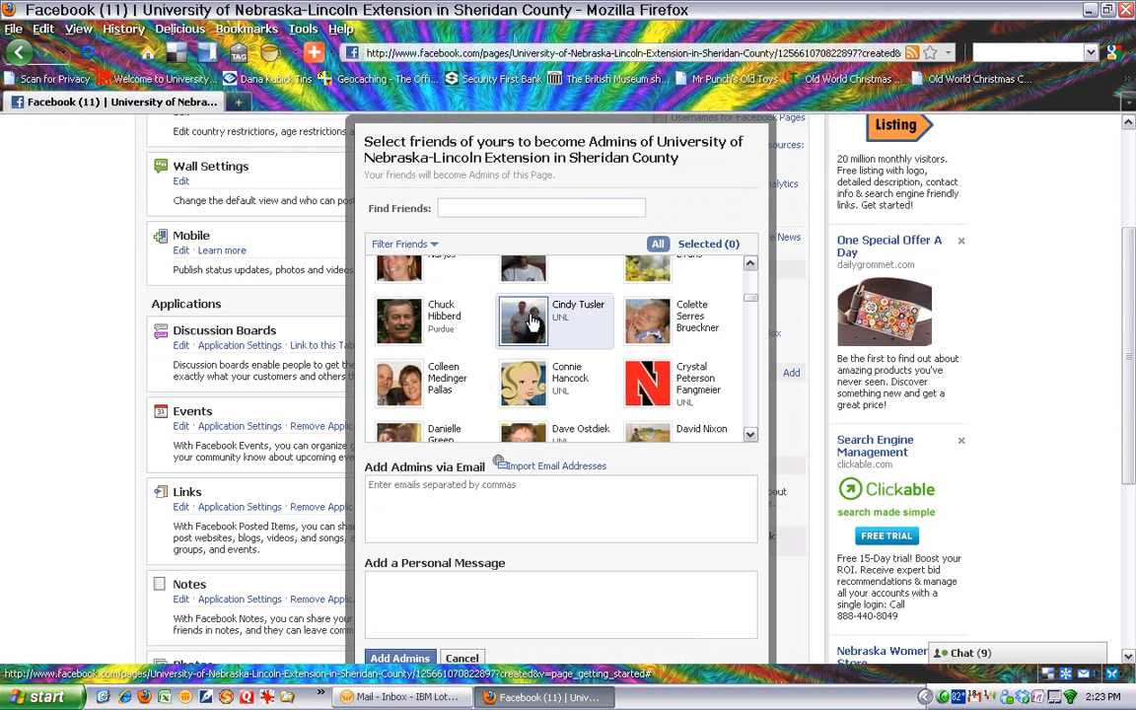
left_click(526, 323)
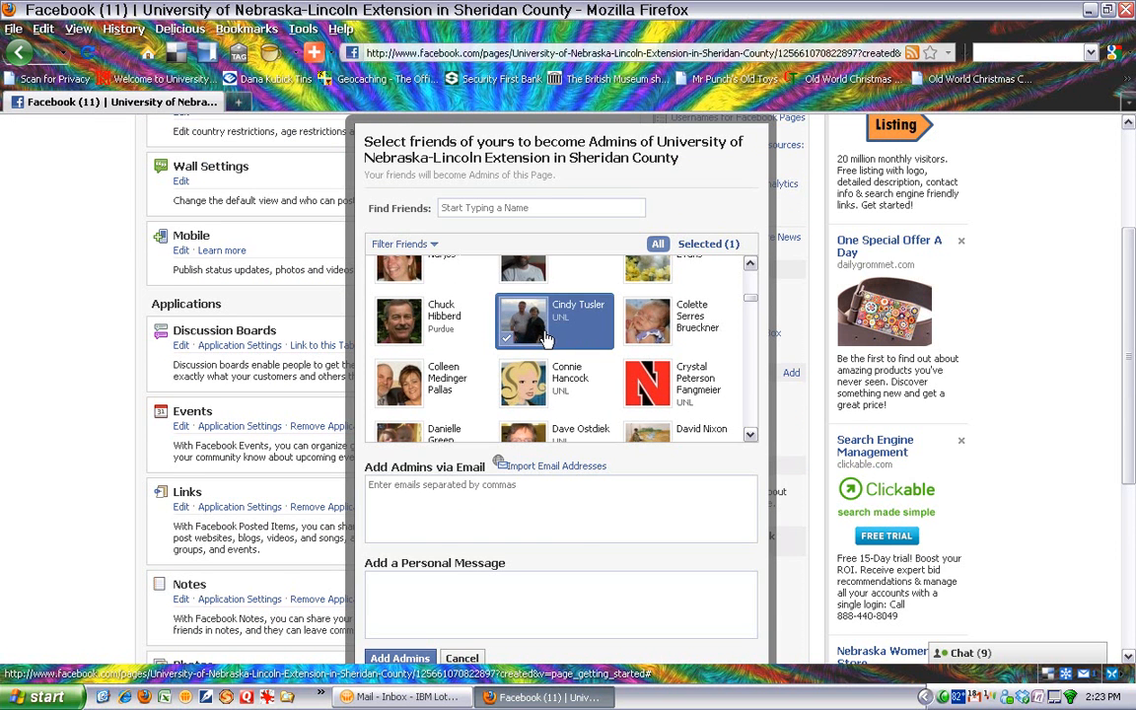
scroll(576, 540, "down", 2)
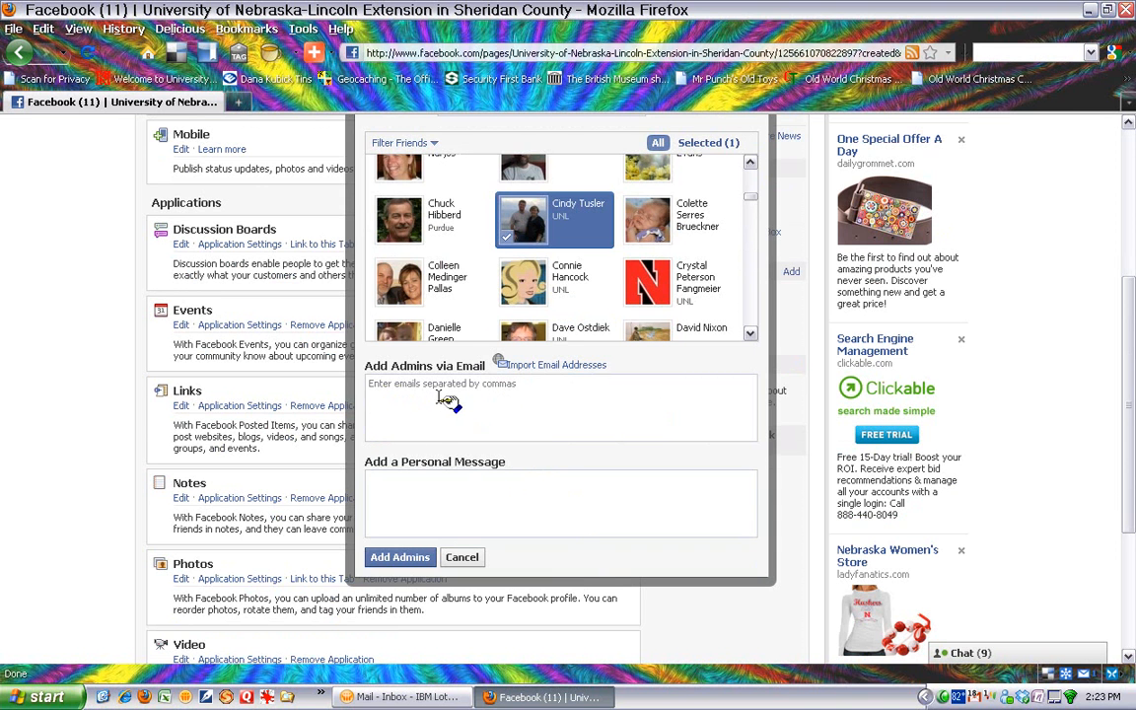
left_click(401, 559)
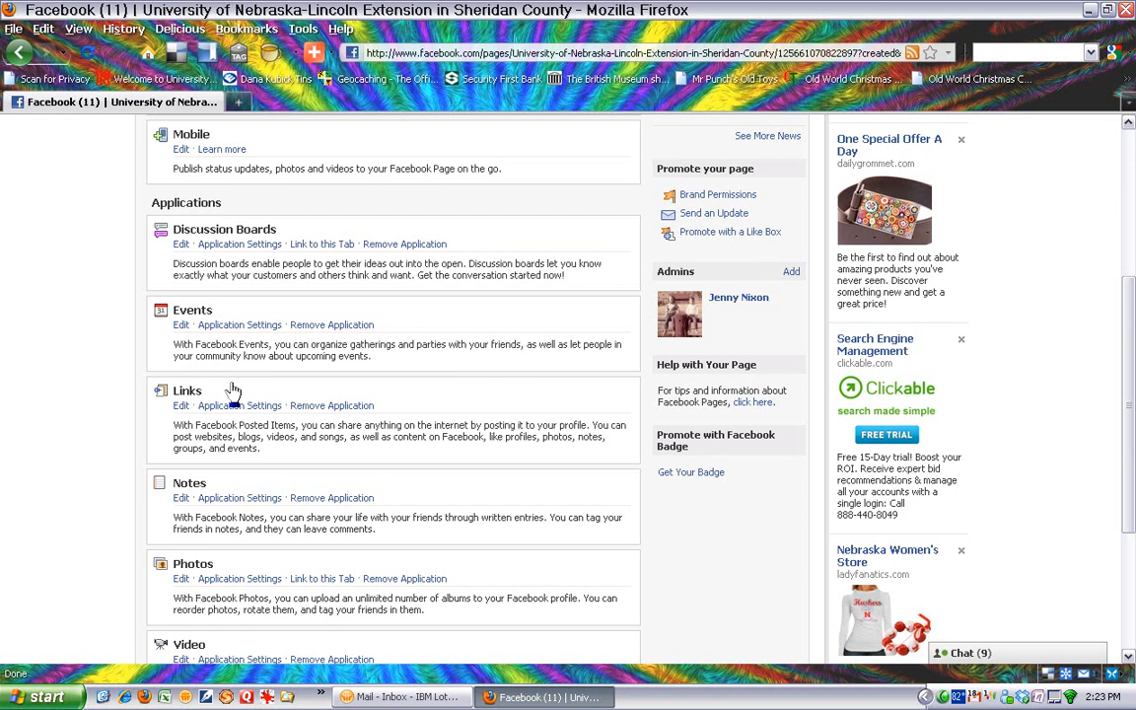
- Reposition the page's profile picture within its thumbnail, save the thumbnail, and close the extra blank page that opens
scroll(308, 439, "down", 2)
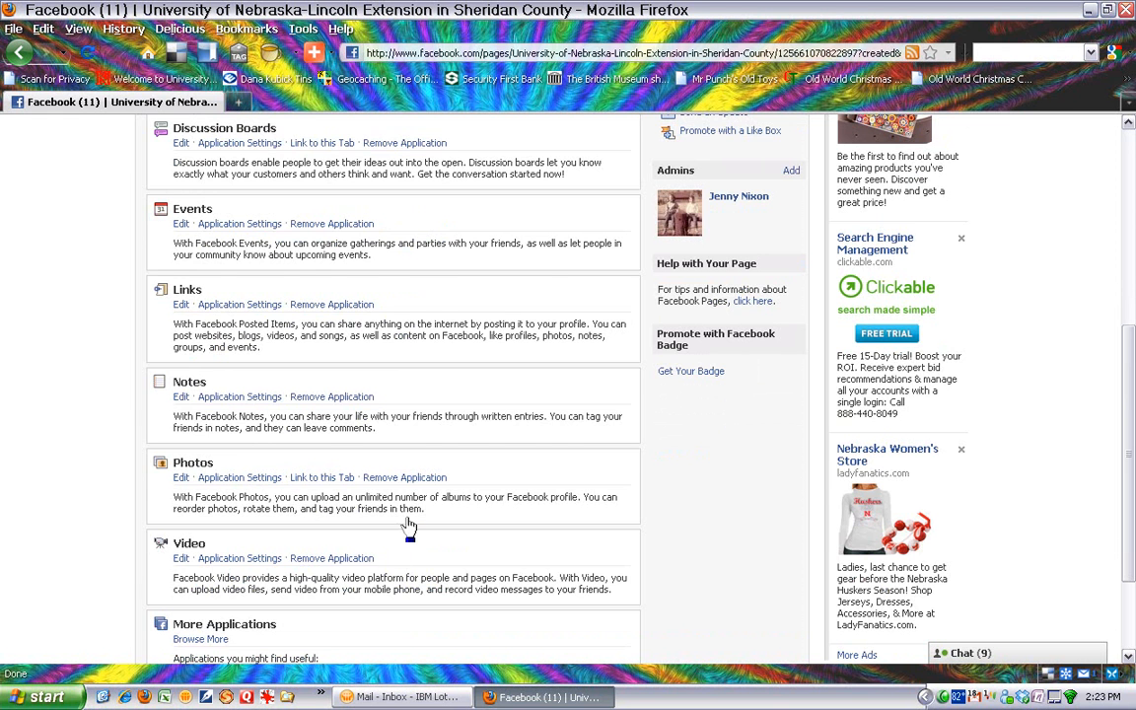
scroll(417, 515, "up", 7)
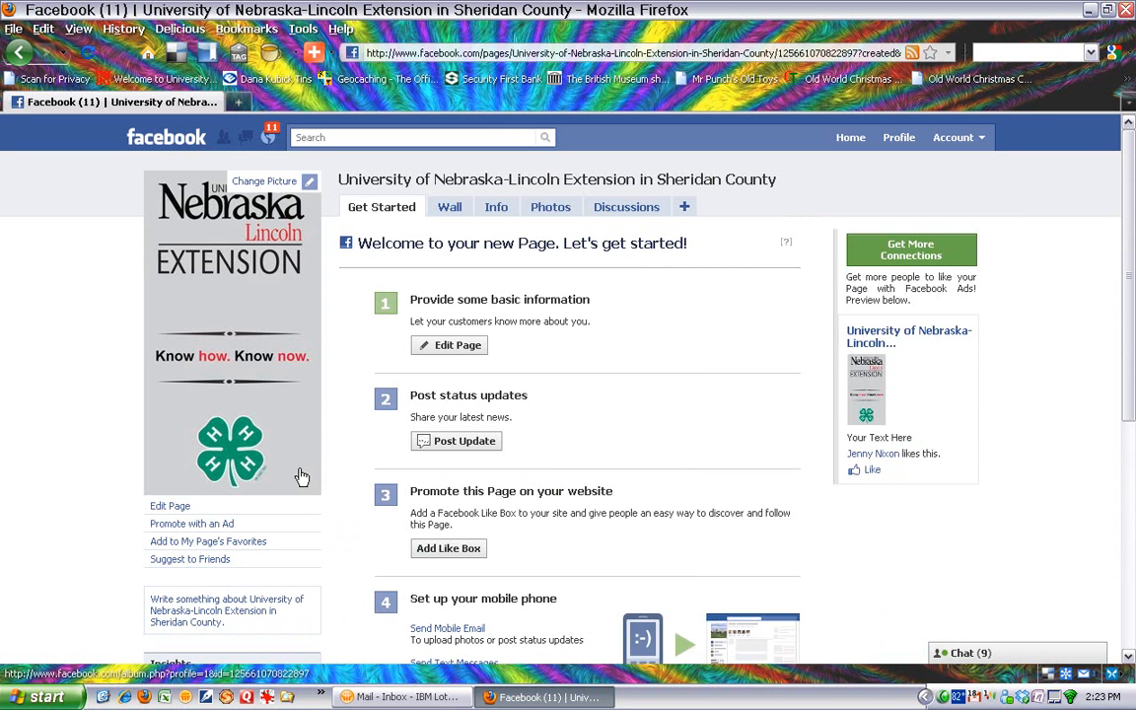
left_click(283, 188)
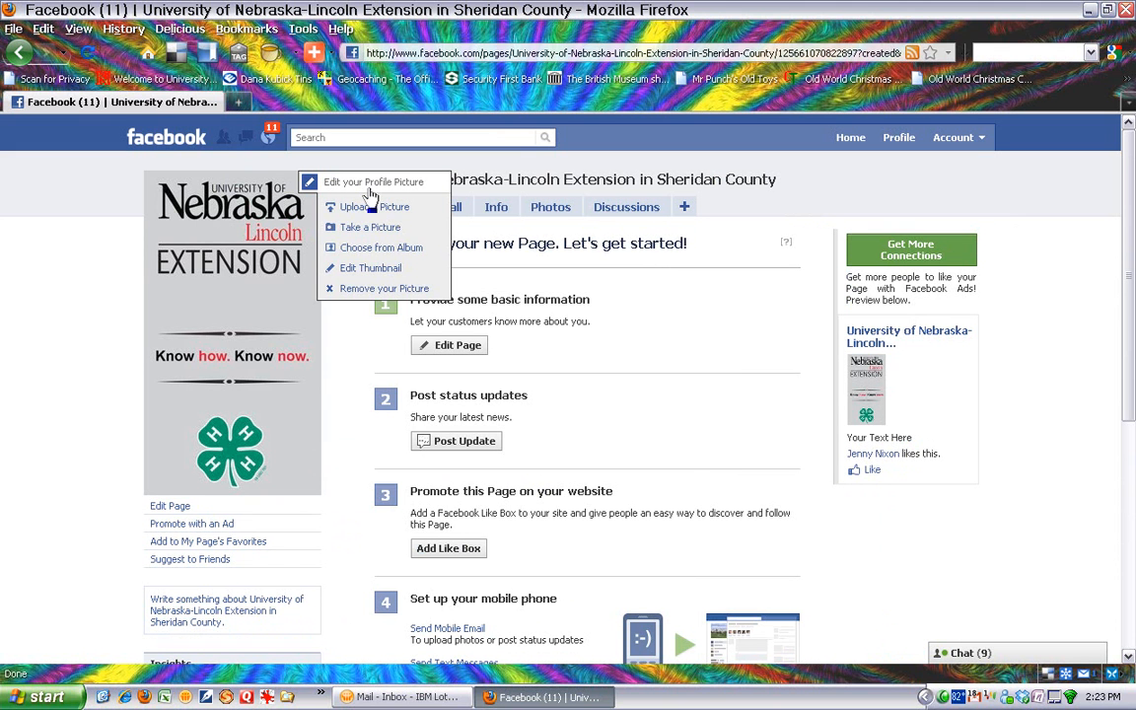
left_click(388, 276)
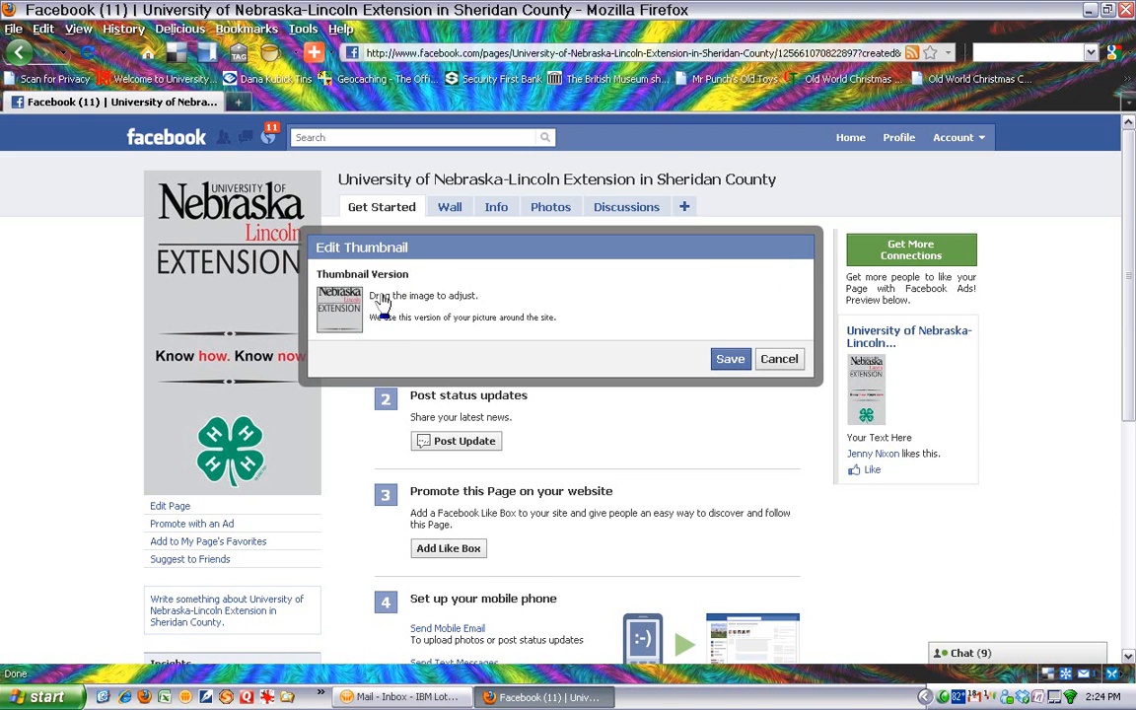
left_click_drag(353, 323, 347, 335)
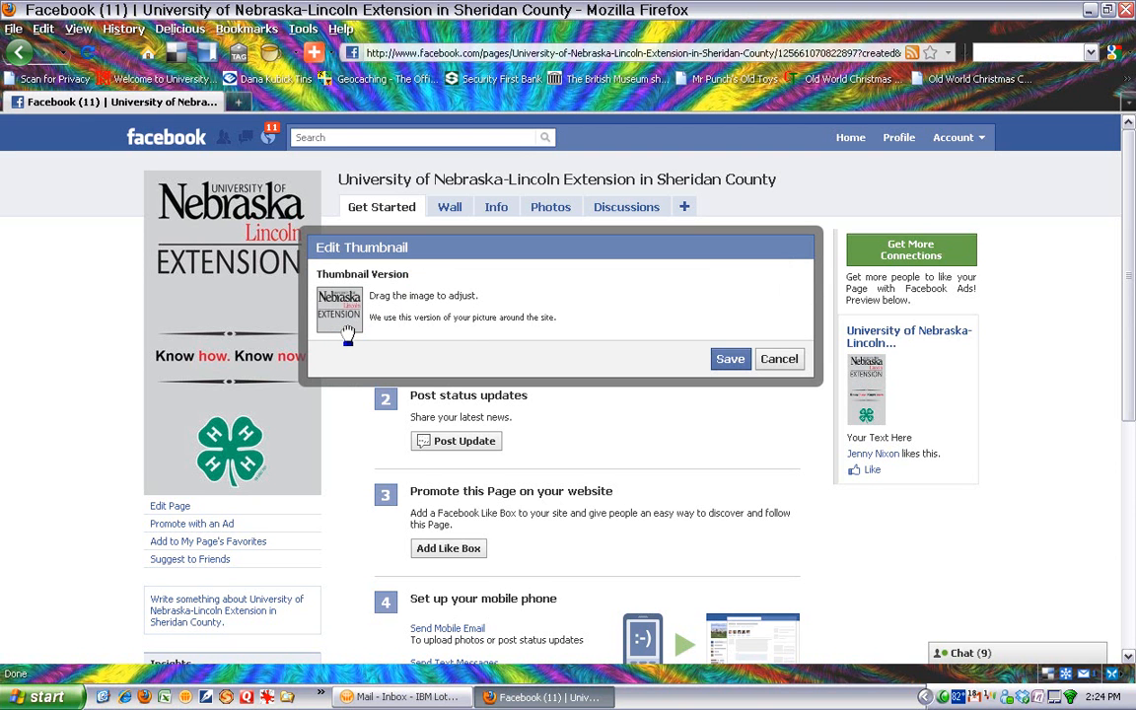
left_click(731, 361)
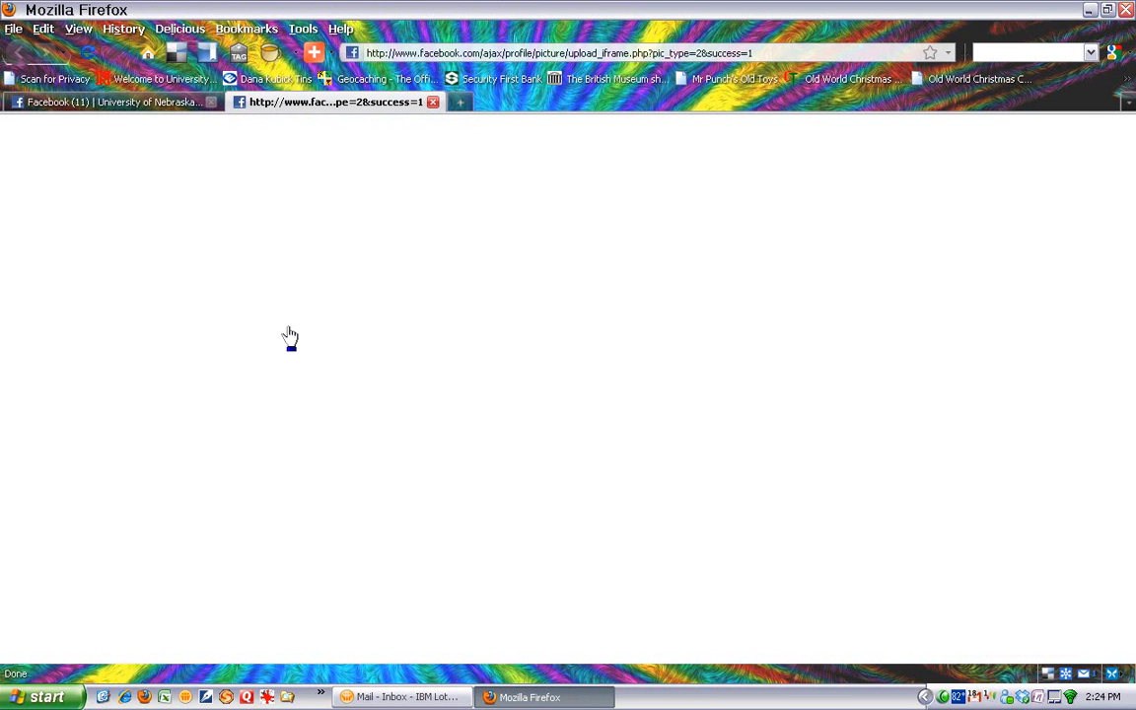
left_click(433, 103)
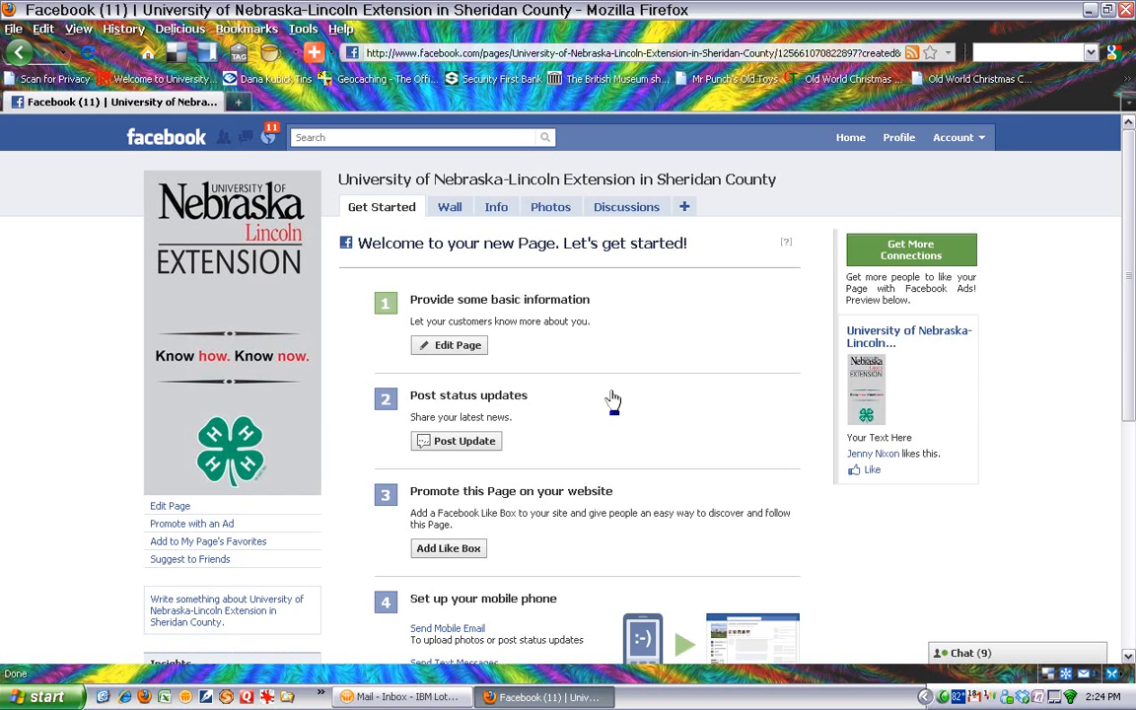
- Write "Visit UNL Extension in Sheridan County and Know How Know Now!" as the short description beneath the profile picture
scroll(358, 463, "down", 4)
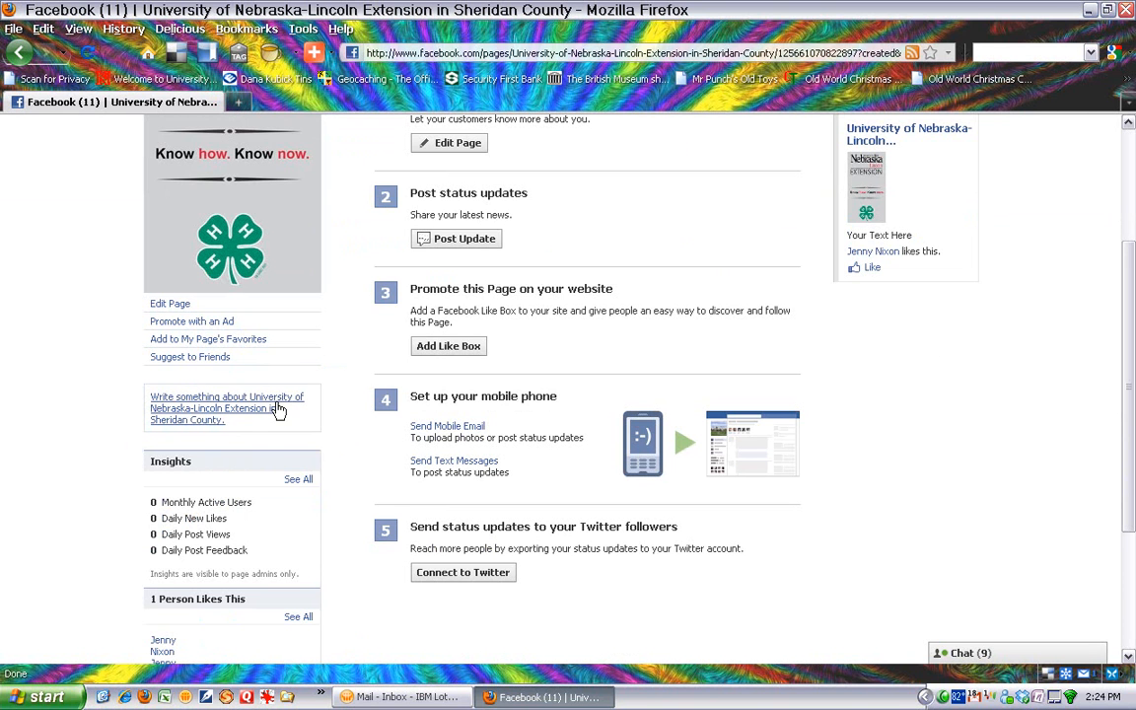
left_click(158, 406)
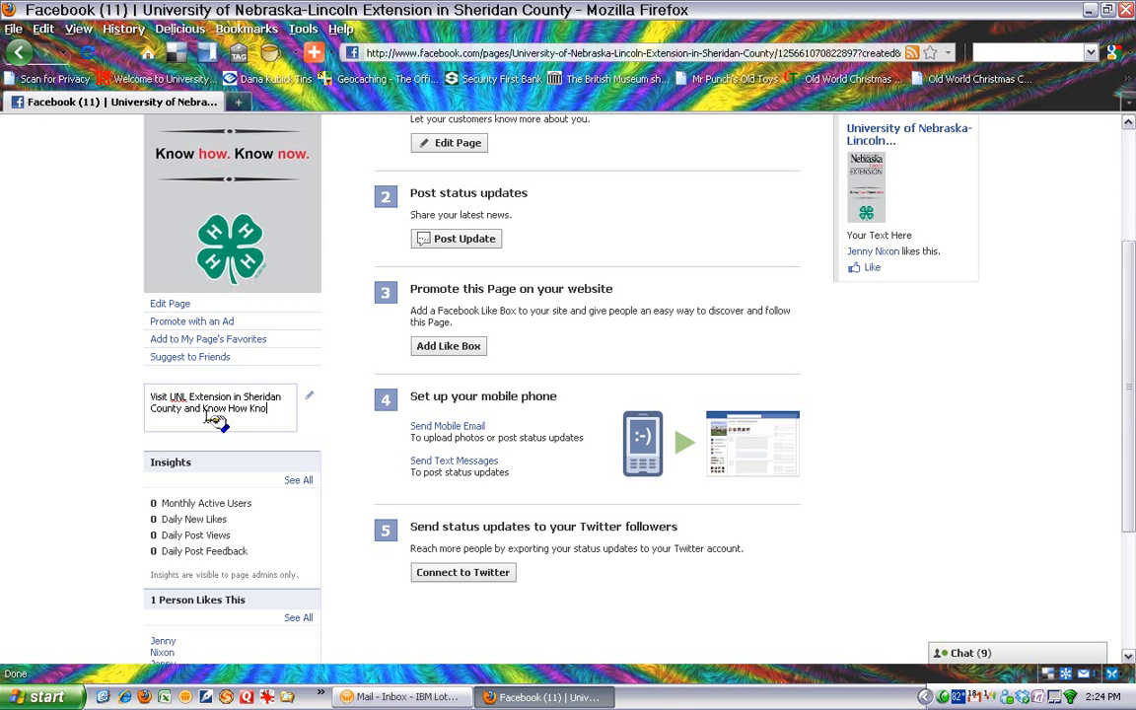
type("ow!")
left_click(309, 396)
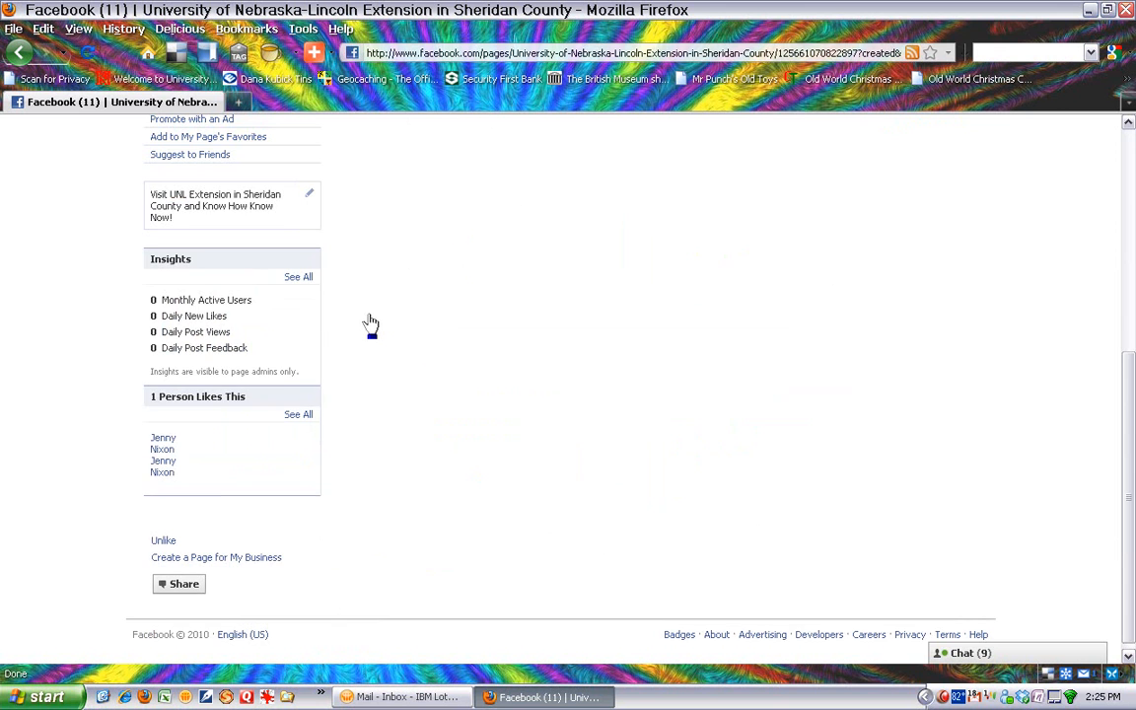
- Search Facebook for "uni" and open the University of Nebraska-Lincoln Extension in Sioux County page
scroll(371, 325, "up", 7)
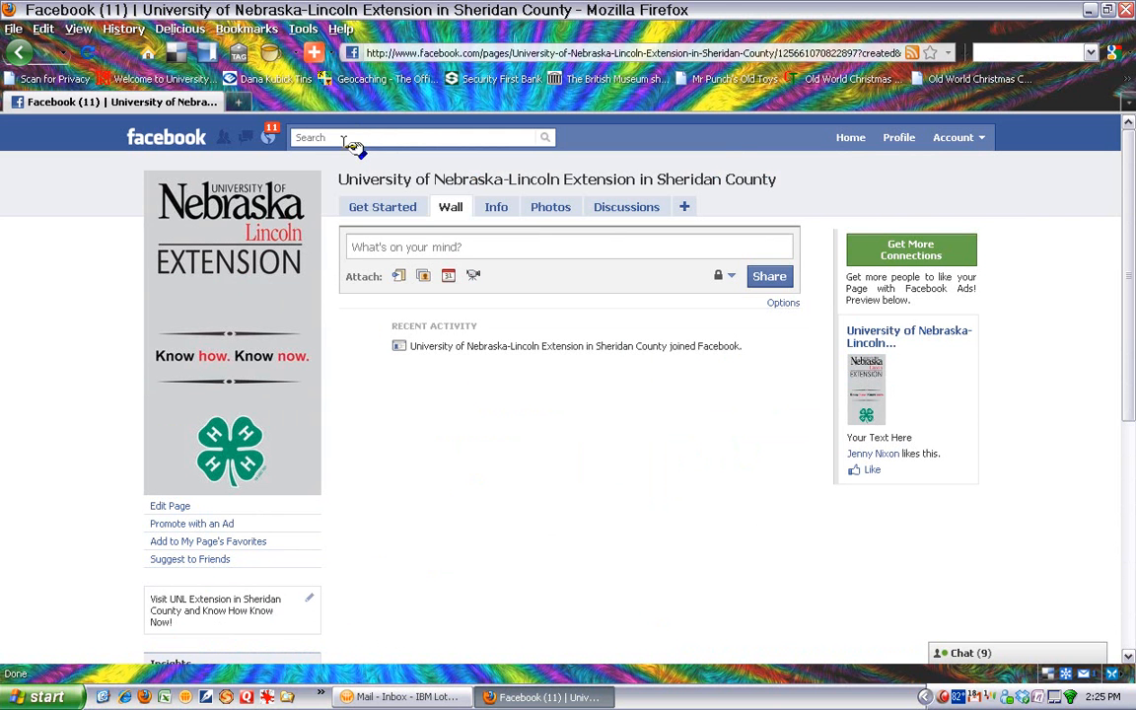
left_click(331, 138)
type("unl")
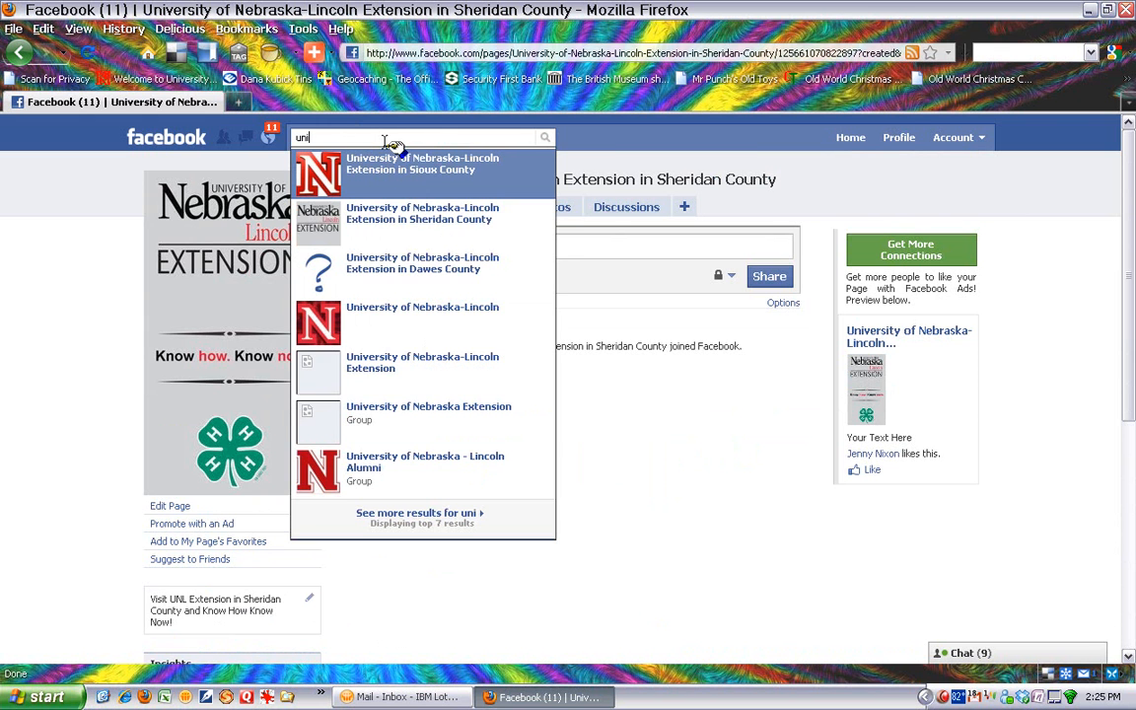
left_click(392, 176)
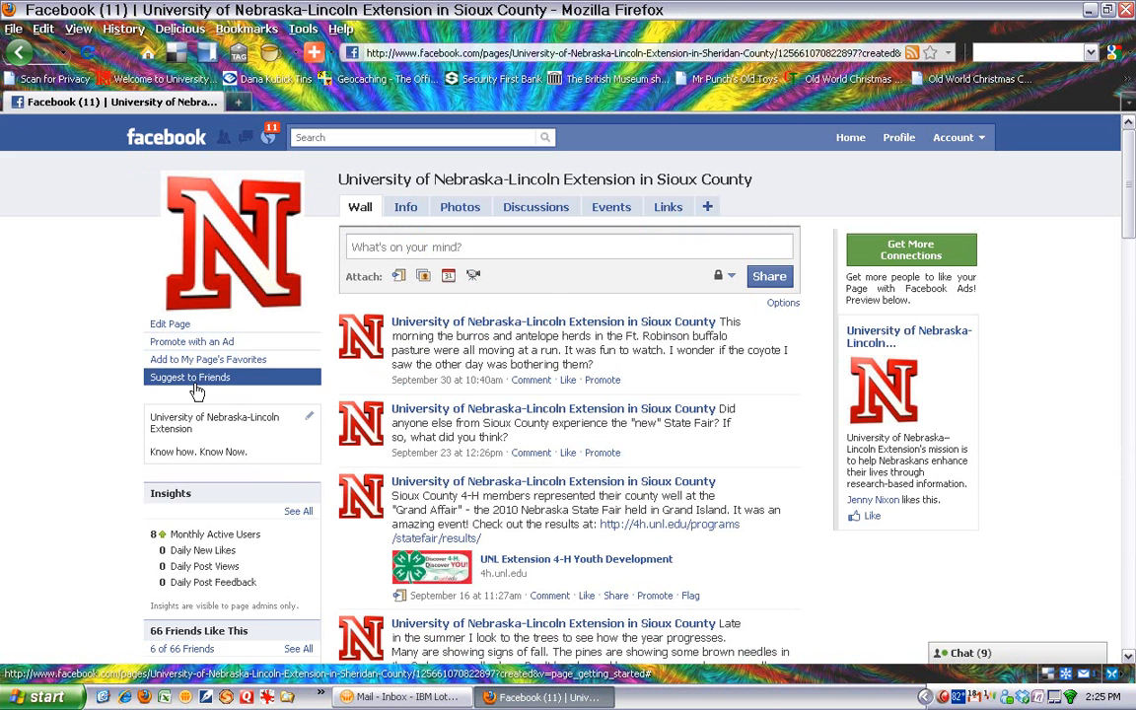
- Add the Sioux County page to the favorites of the University of Nebraska-Lincoln Extension in Sheridan County page
left_click(233, 363)
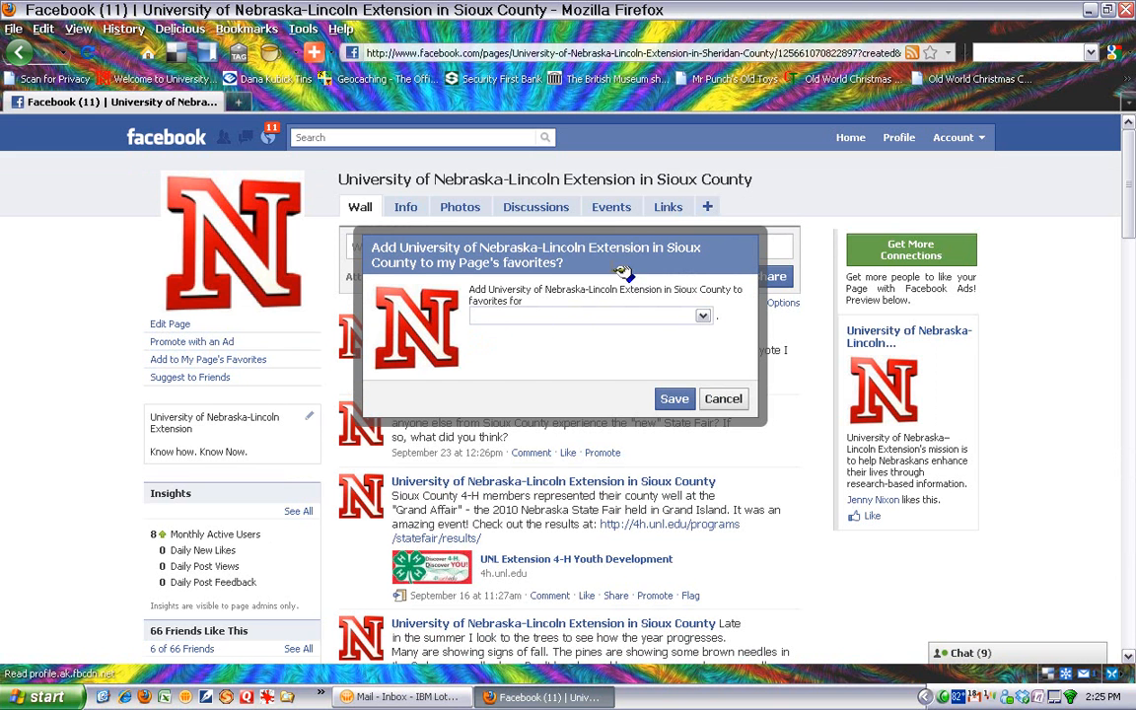
left_click(703, 318)
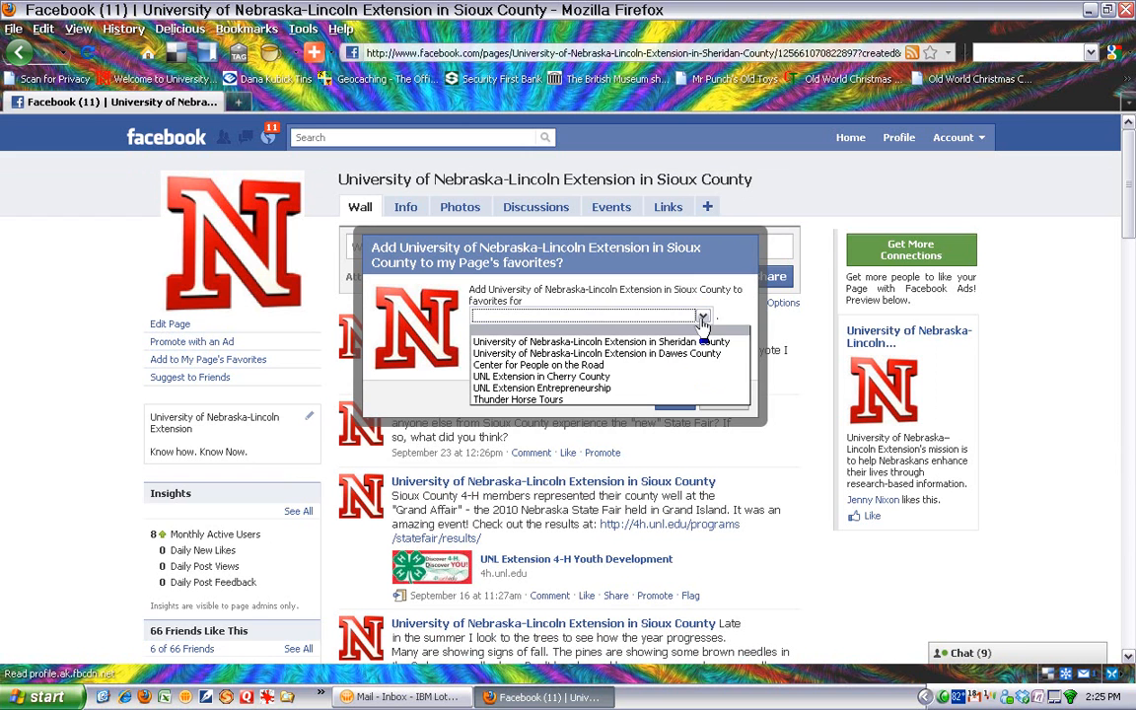
left_click(588, 340)
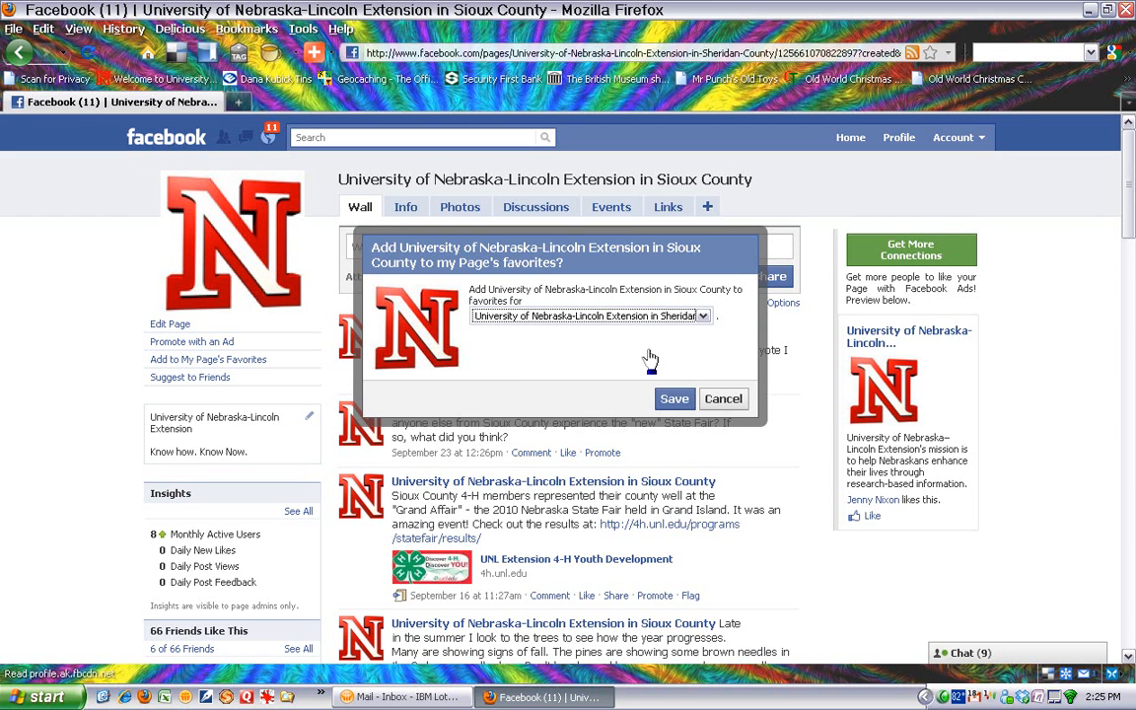
left_click(677, 407)
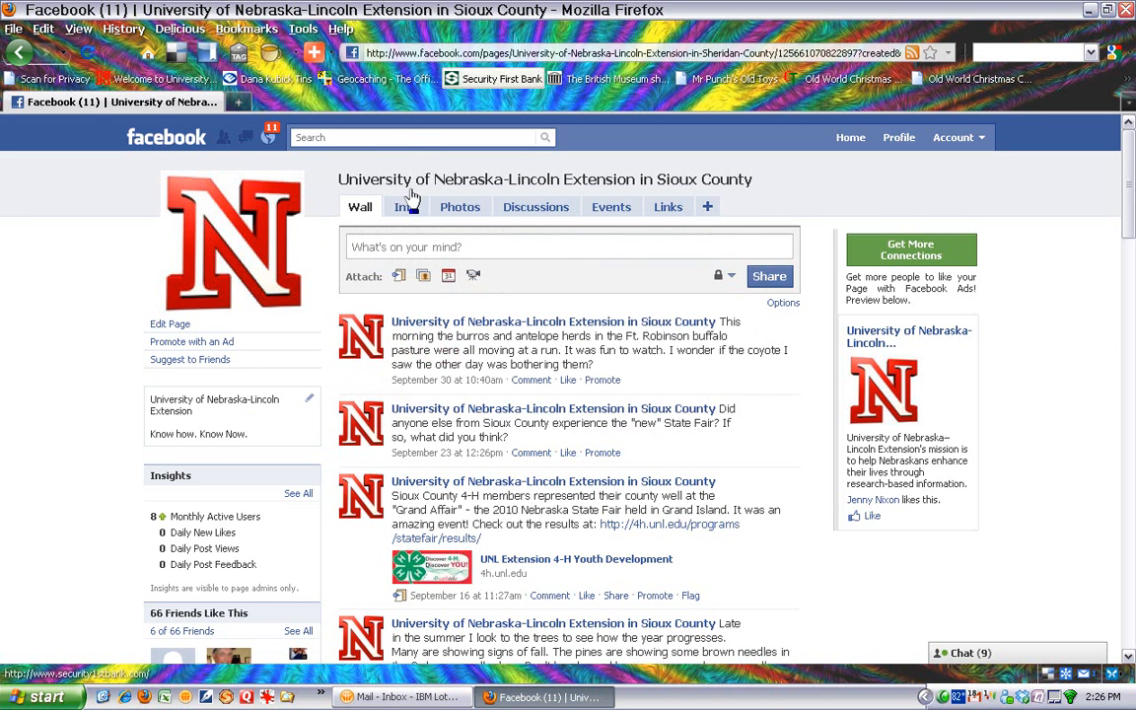
- Return to the Sheridan County Extension page and check its Favorite Pages section
left_click(66, 59)
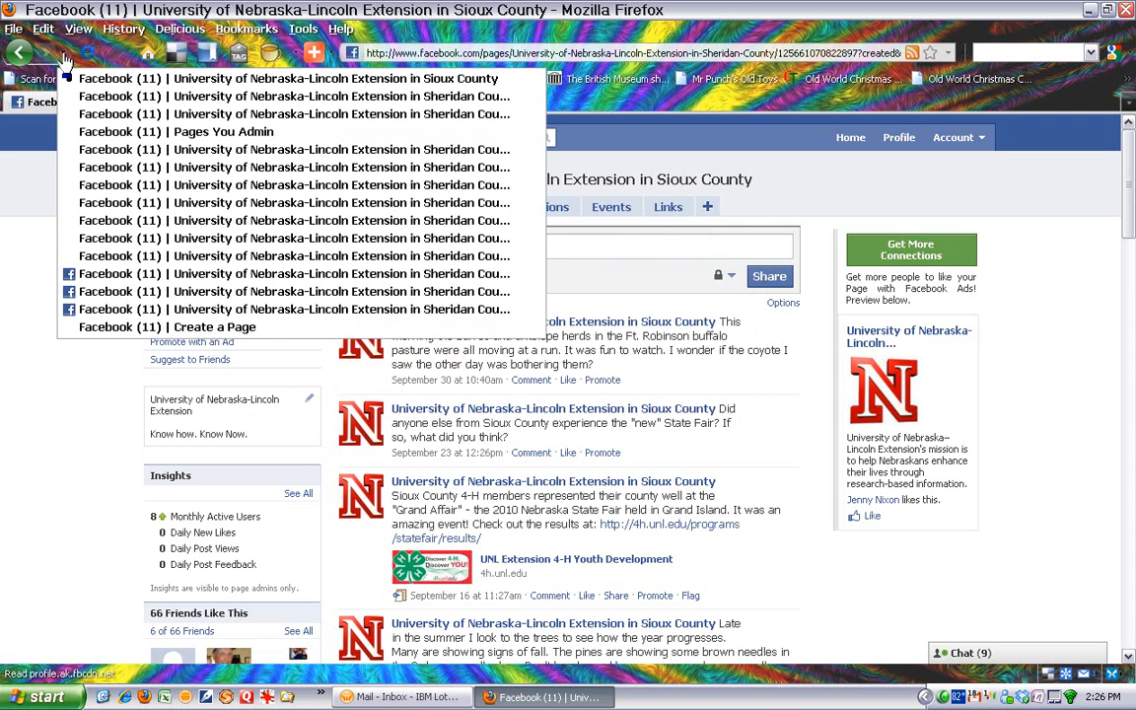
left_click(148, 96)
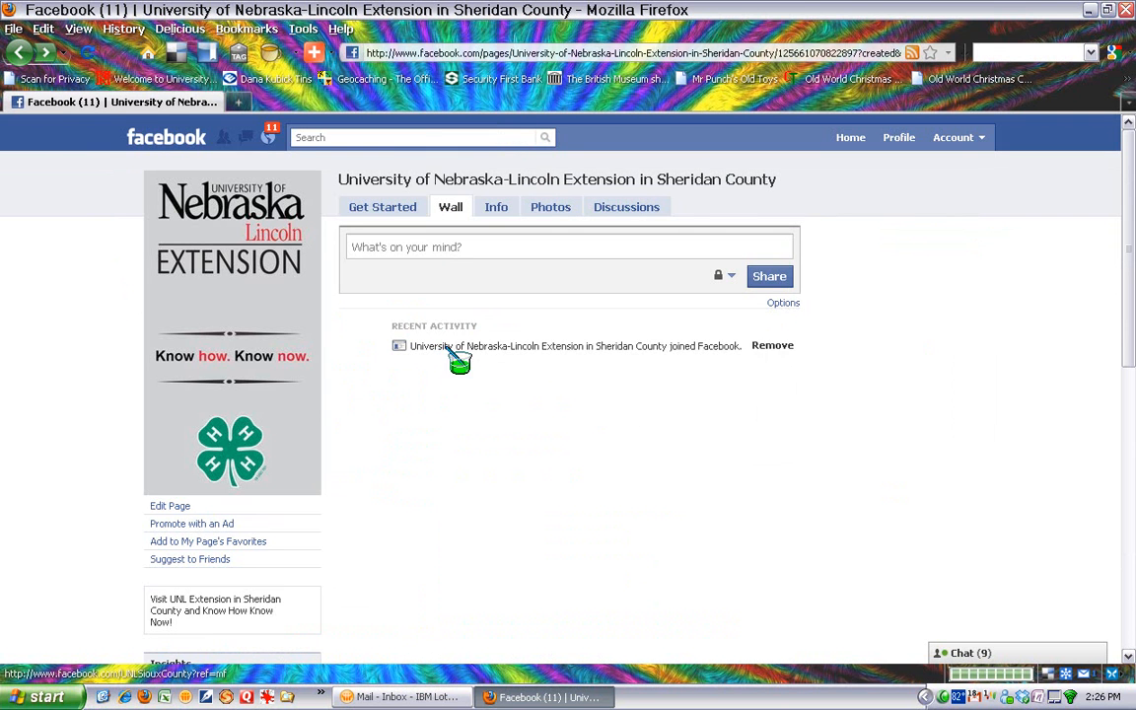
scroll(360, 486, "down", 7)
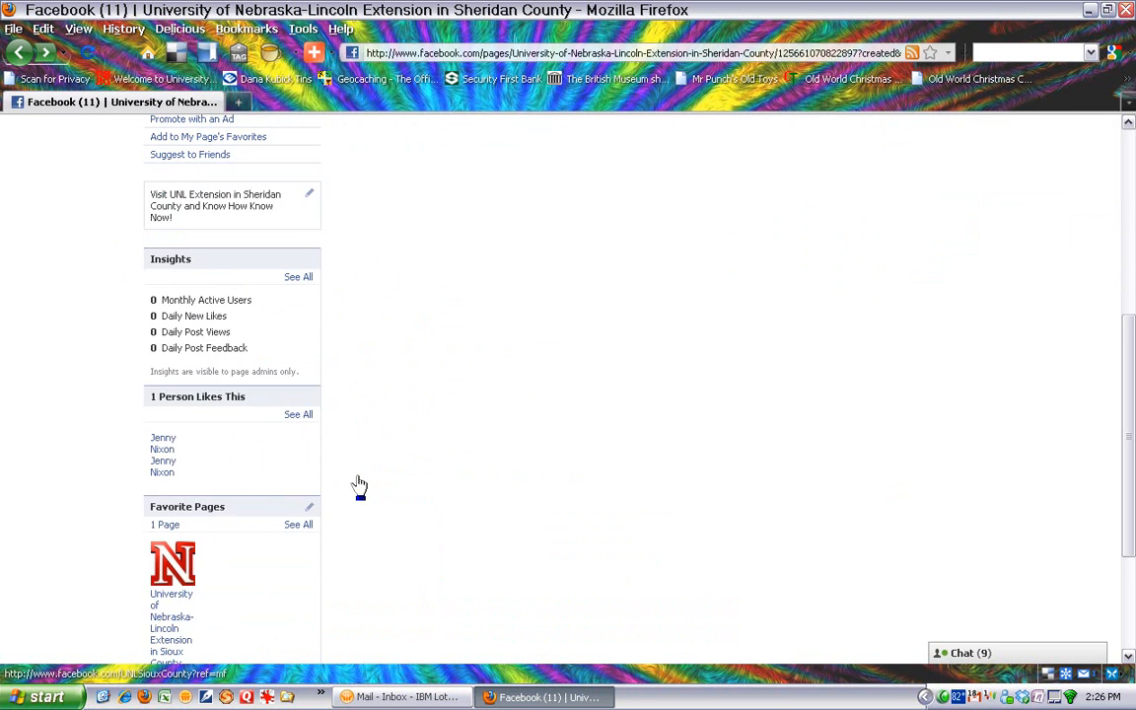
scroll(360, 485, "down", 4)
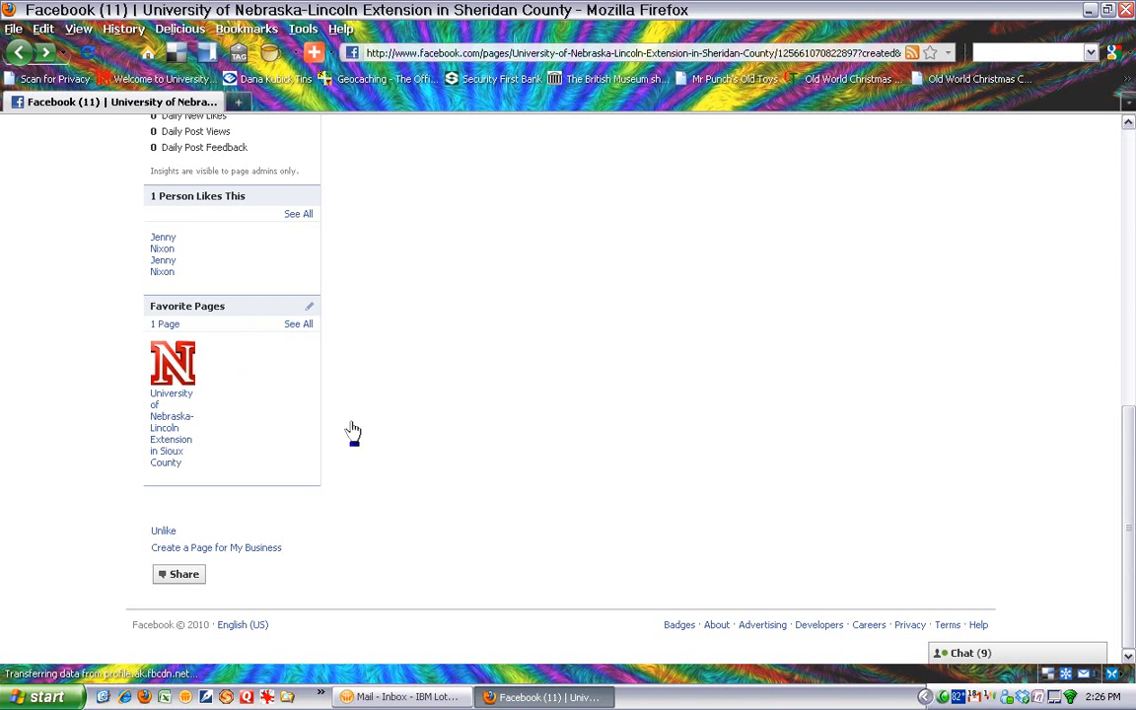
scroll(276, 434, "up", 2)
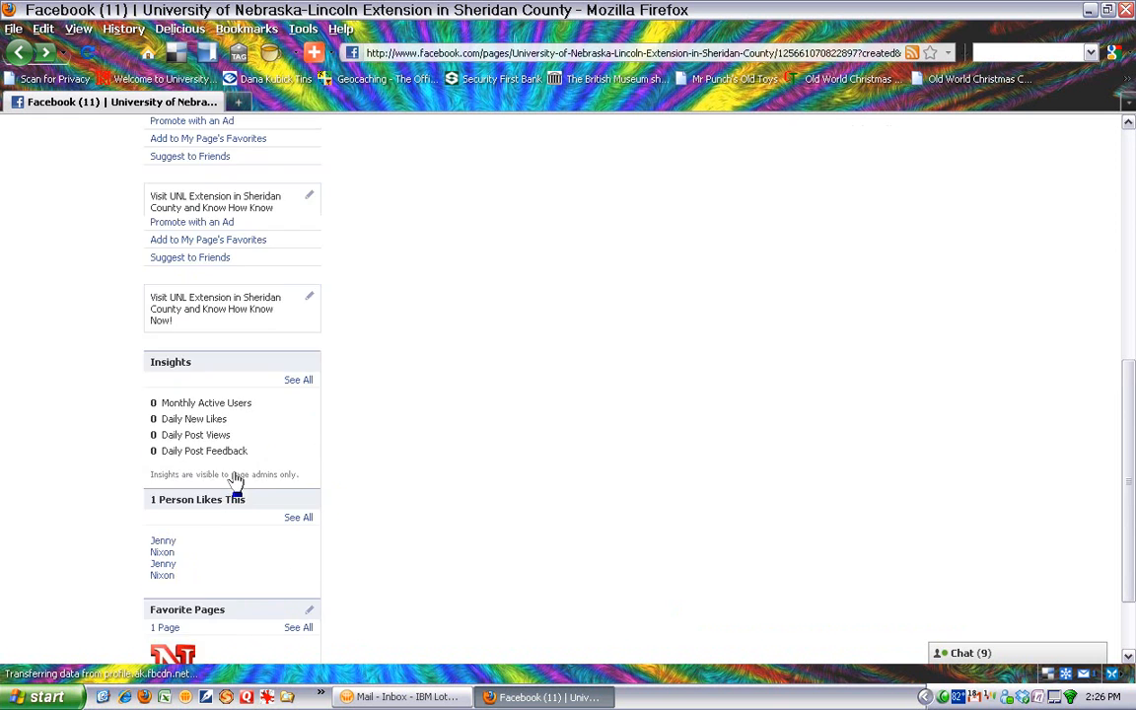
scroll(233, 480, "up", 10)
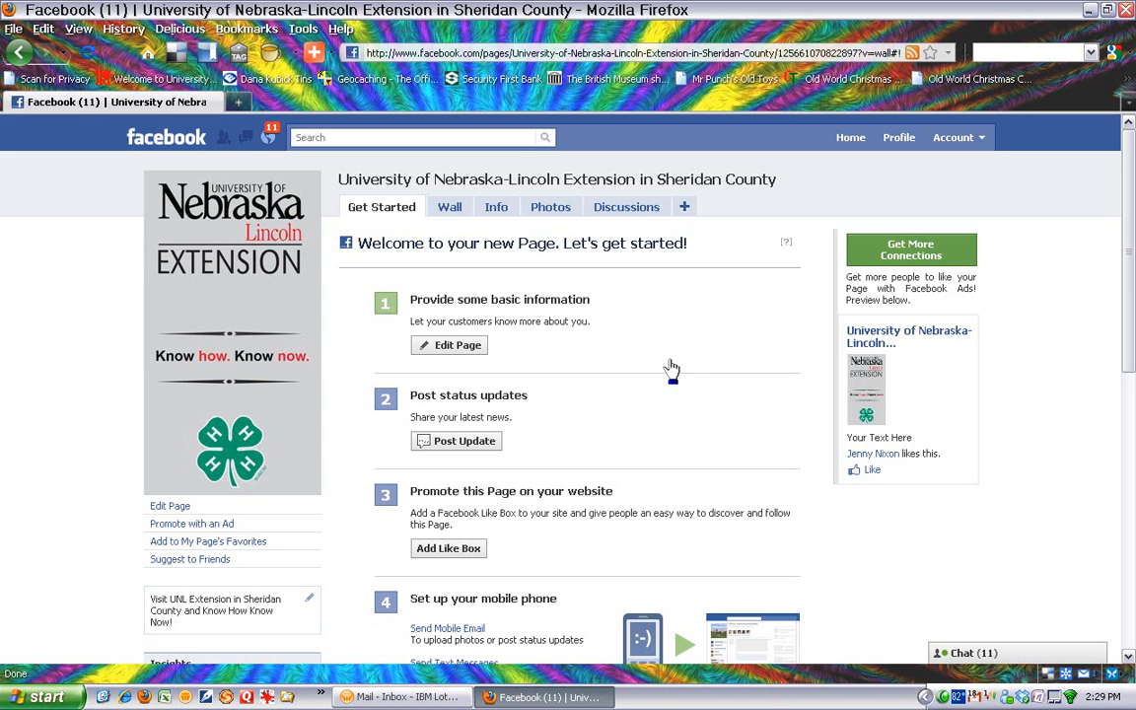
- Go to Facebook's username setup page at facebook.com/username
left_click(408, 56)
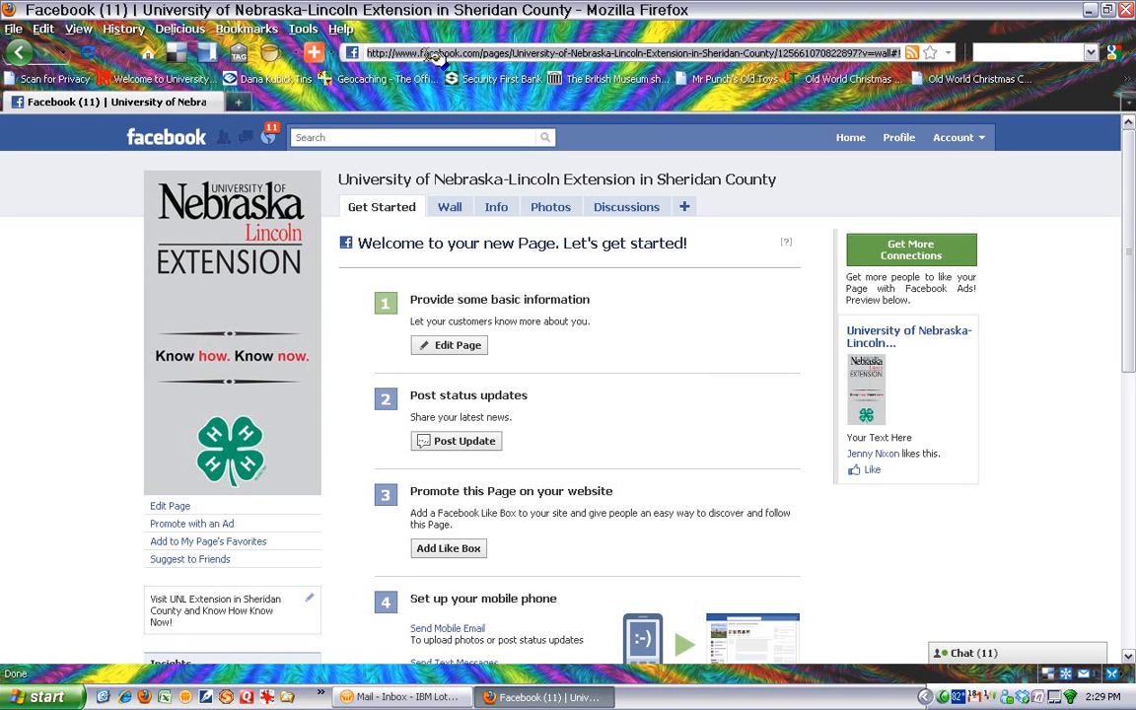
type("fa")
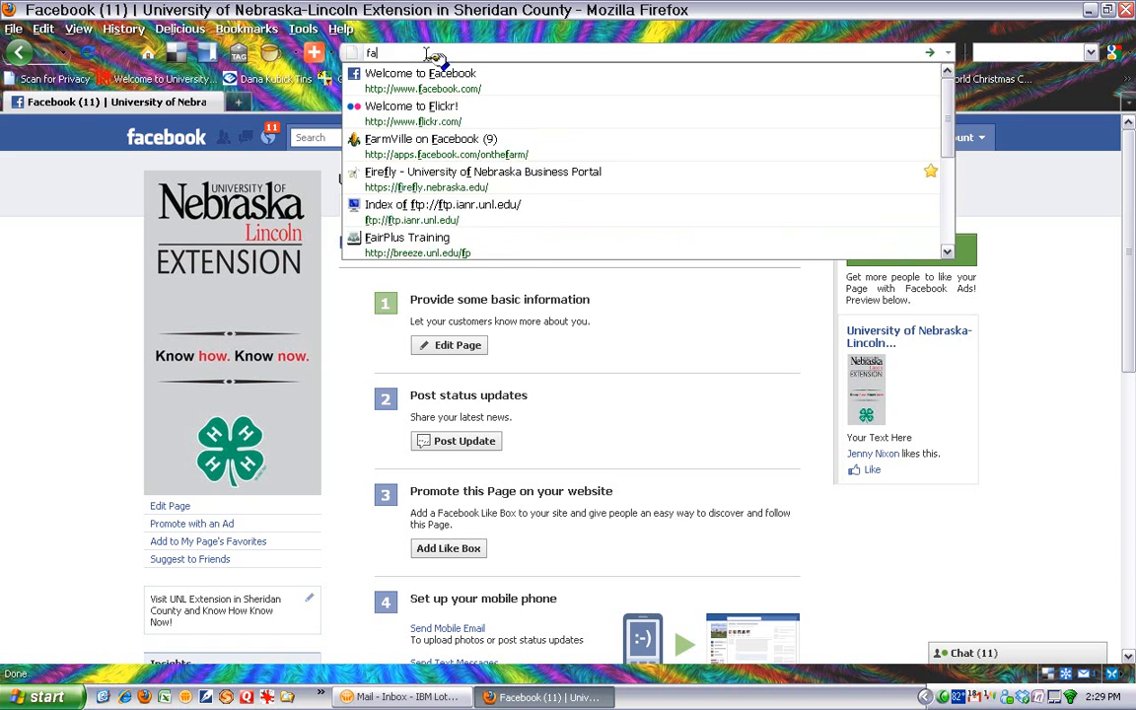
type("cebook")
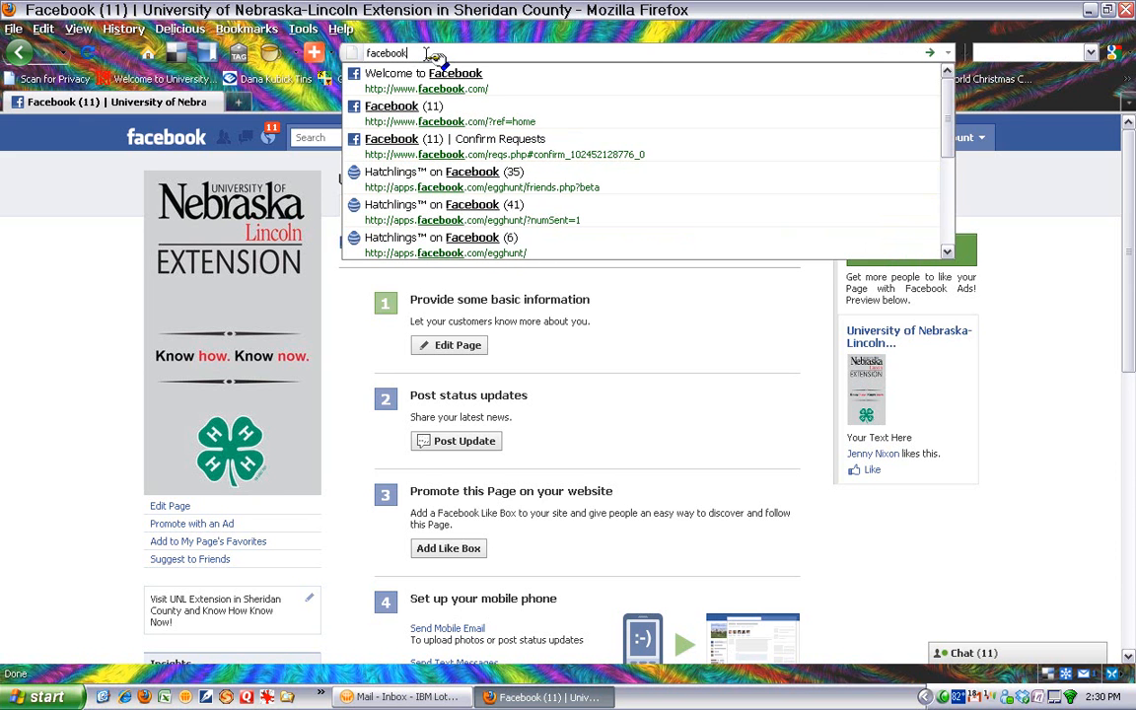
type(".com")
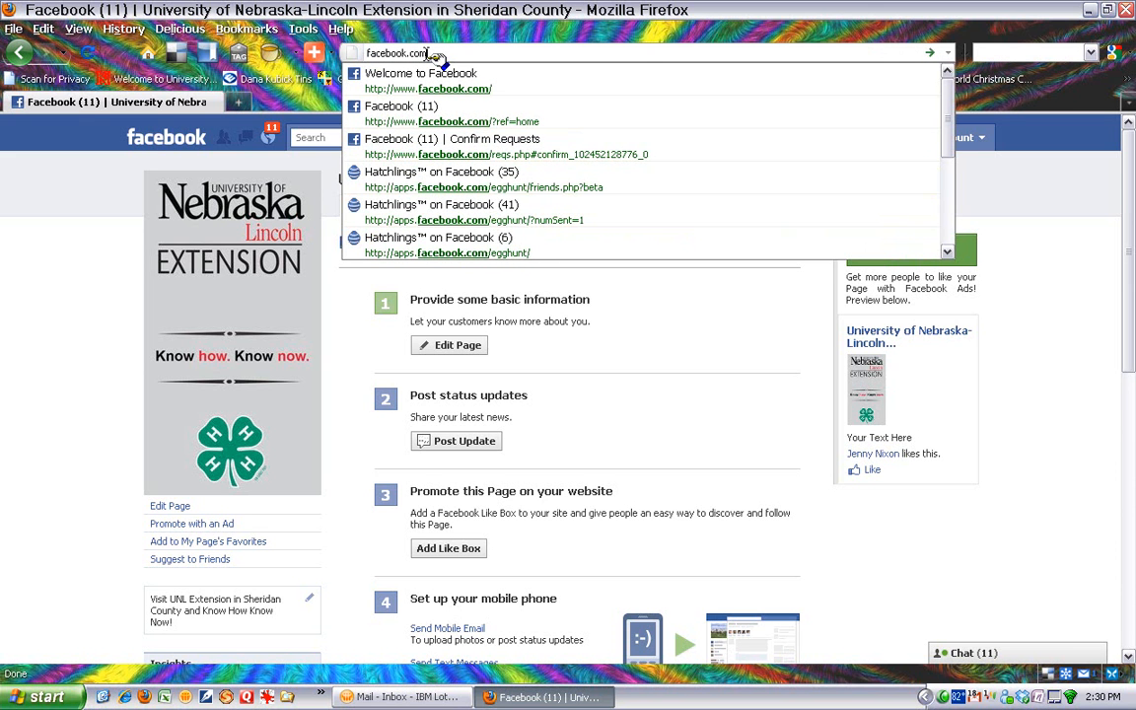
type("/us")
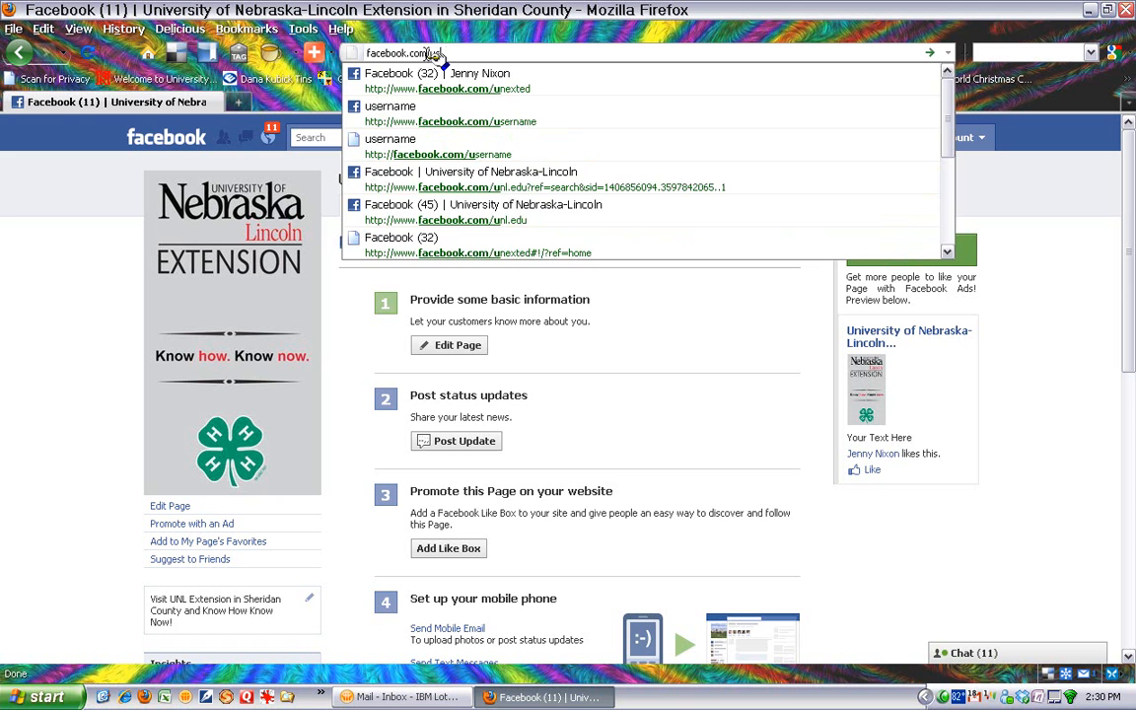
type("ern")
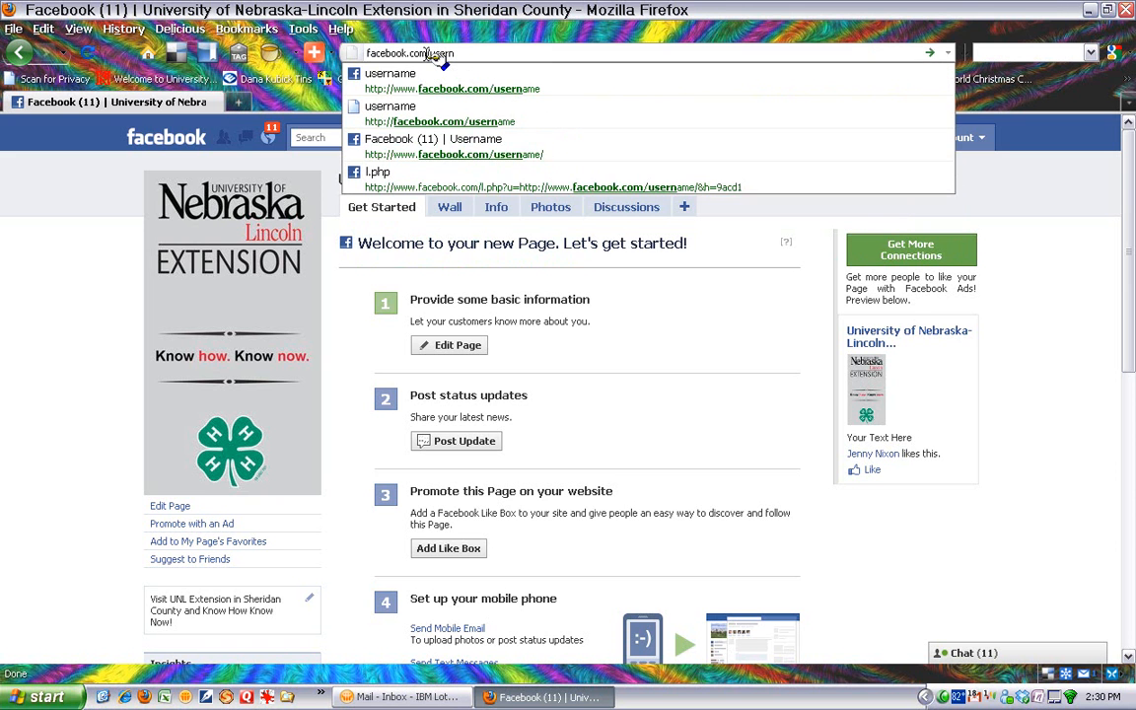
left_click(439, 81)
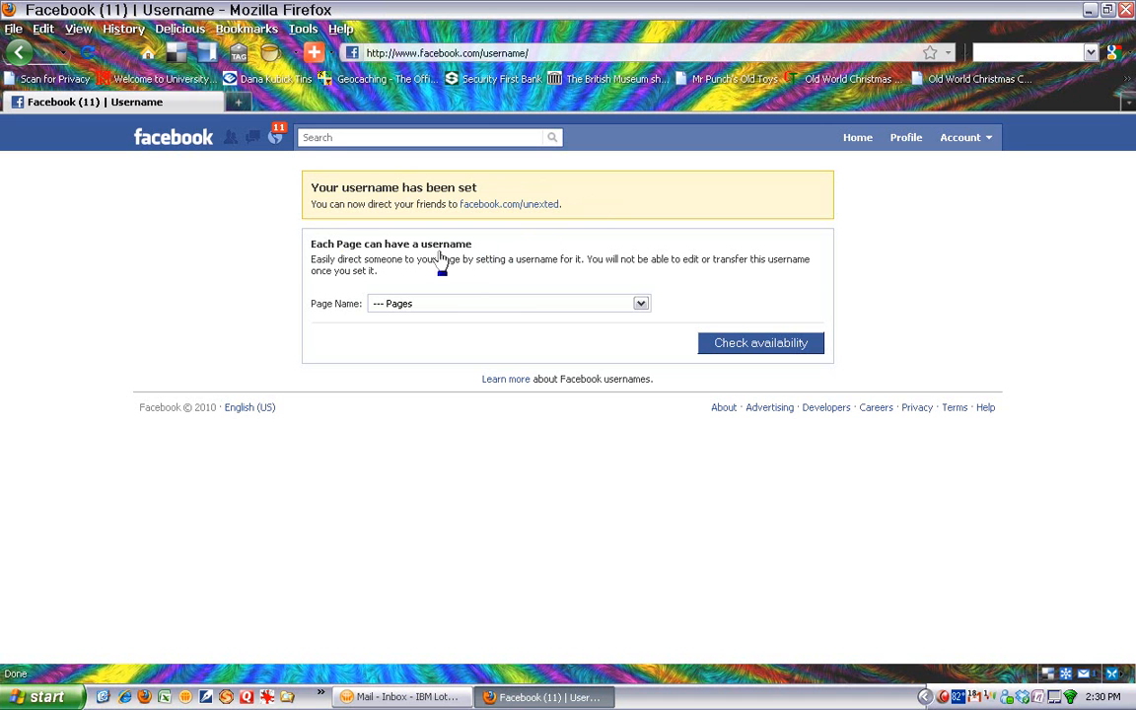
- Check the username status of the University of Nebraska-Lincoln Extension pages for Sheridan County and Sioux County
left_click(640, 306)
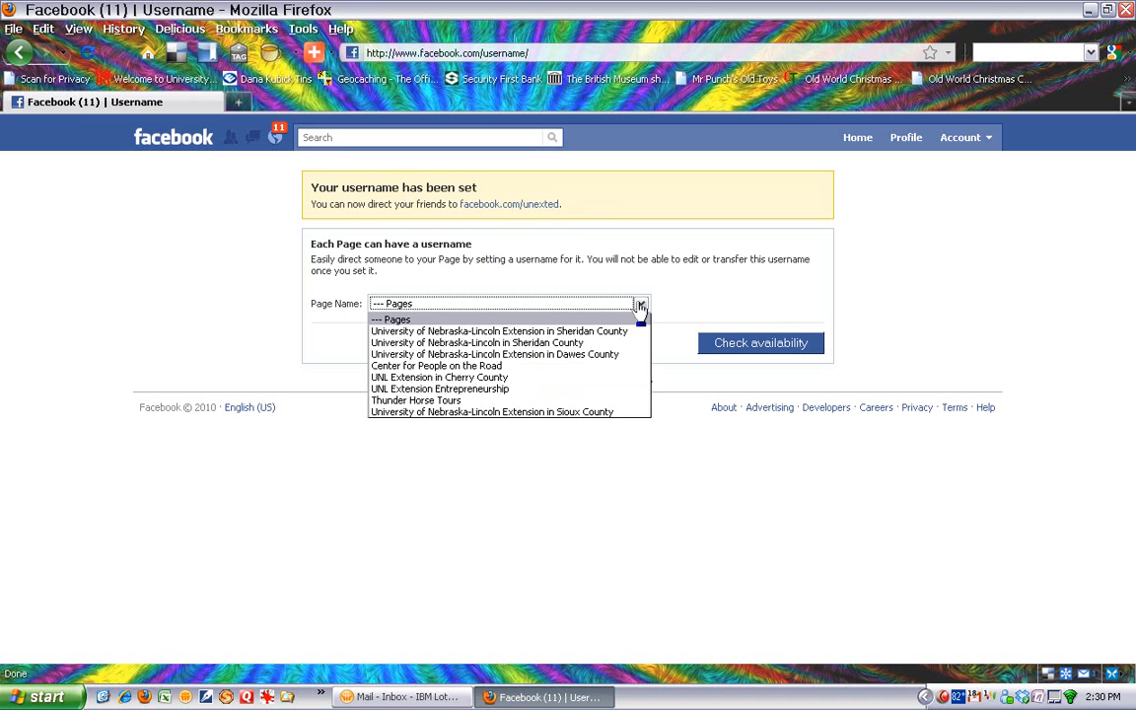
left_click(618, 331)
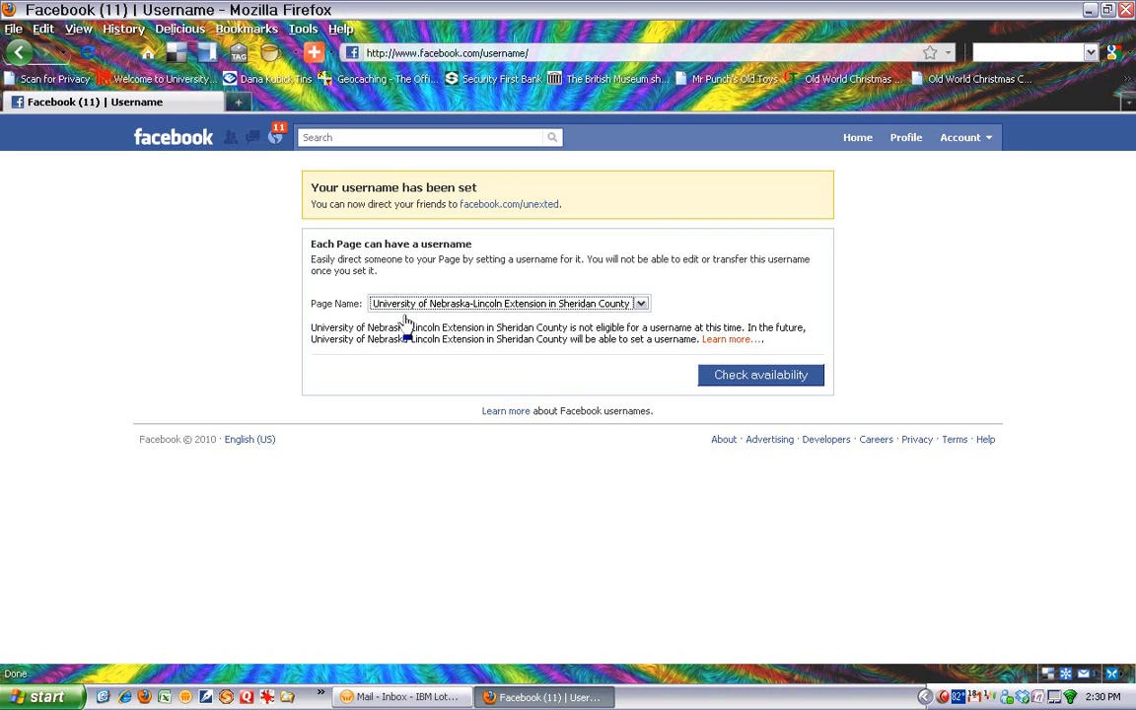
left_click(641, 306)
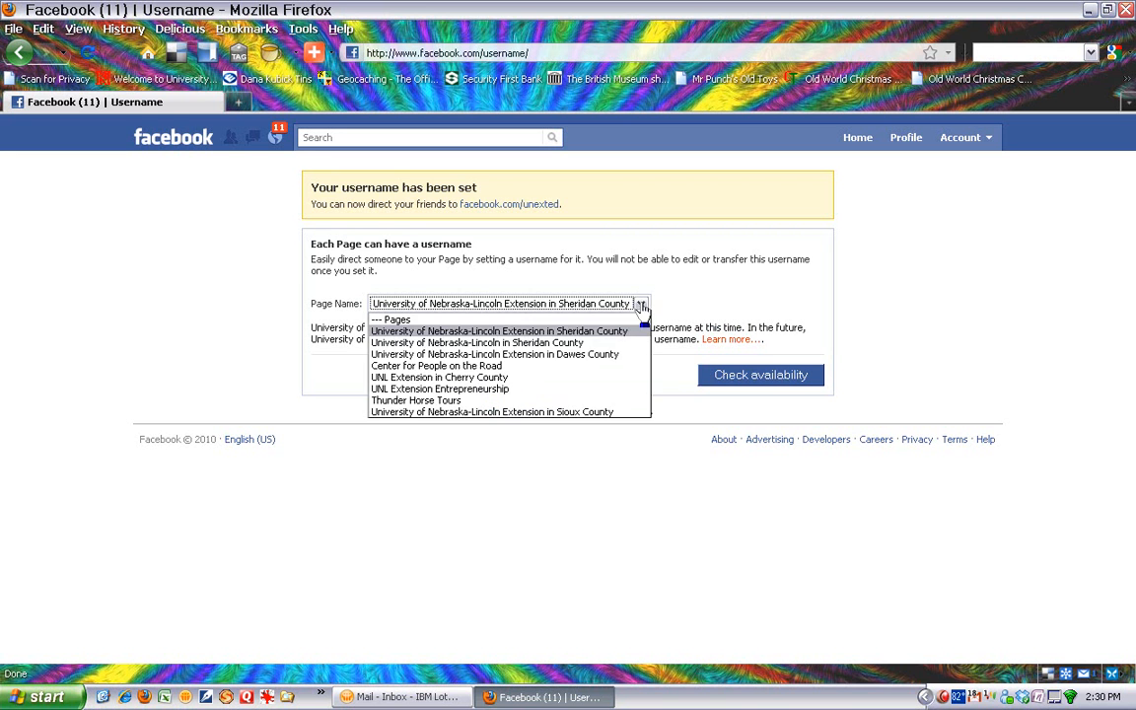
left_click(566, 413)
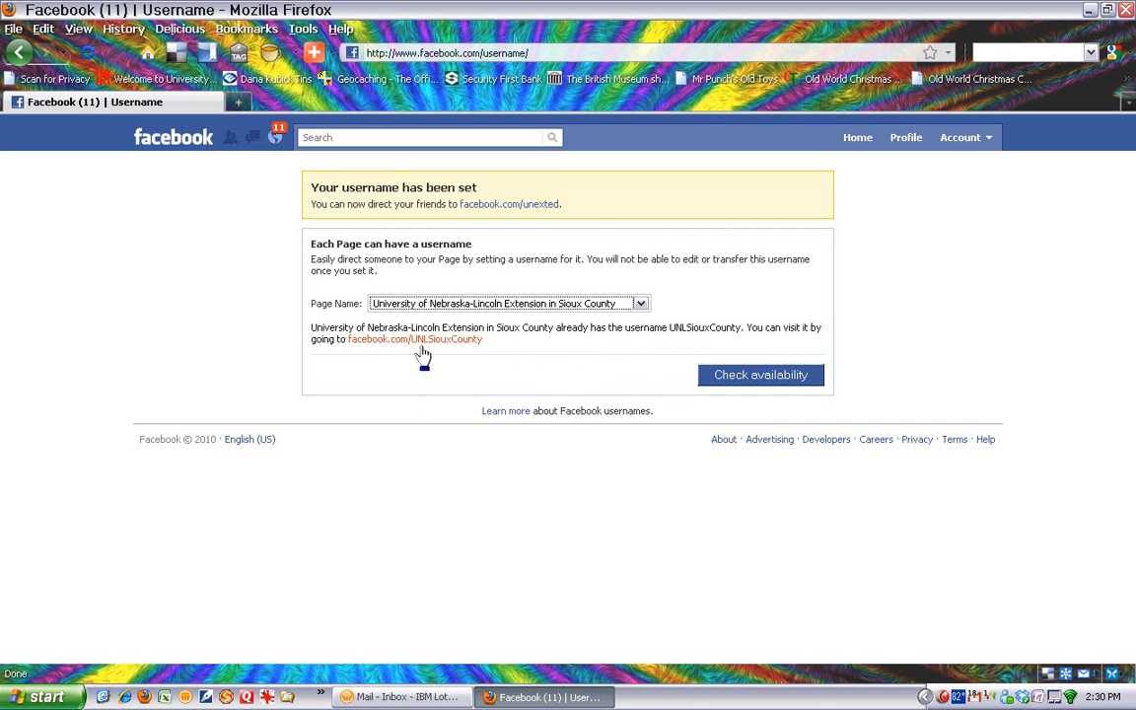